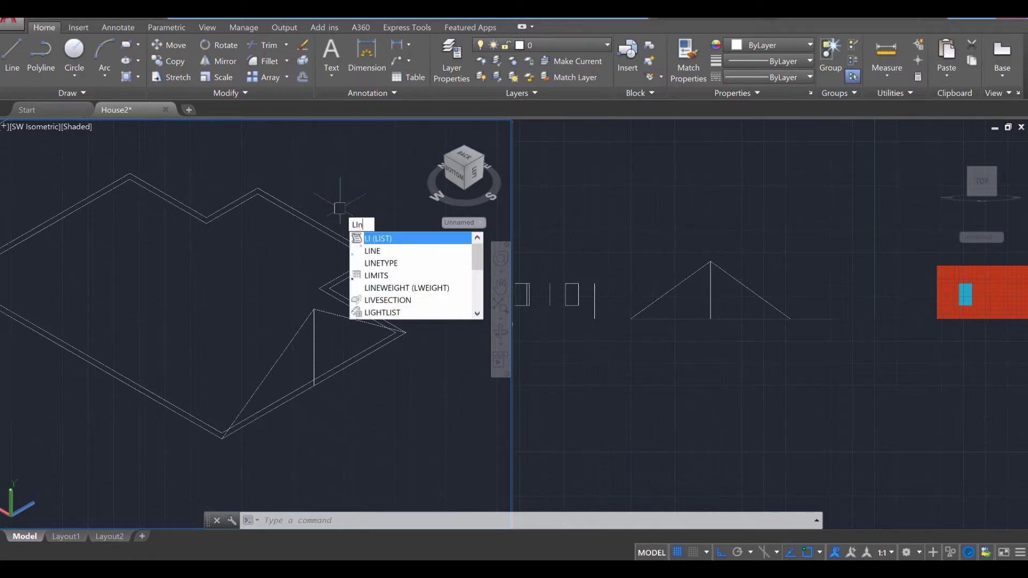
Step: Draw a 13-unit vertical line up from the wall midpoint, then a sloping line down to the wall corner
key("Return")
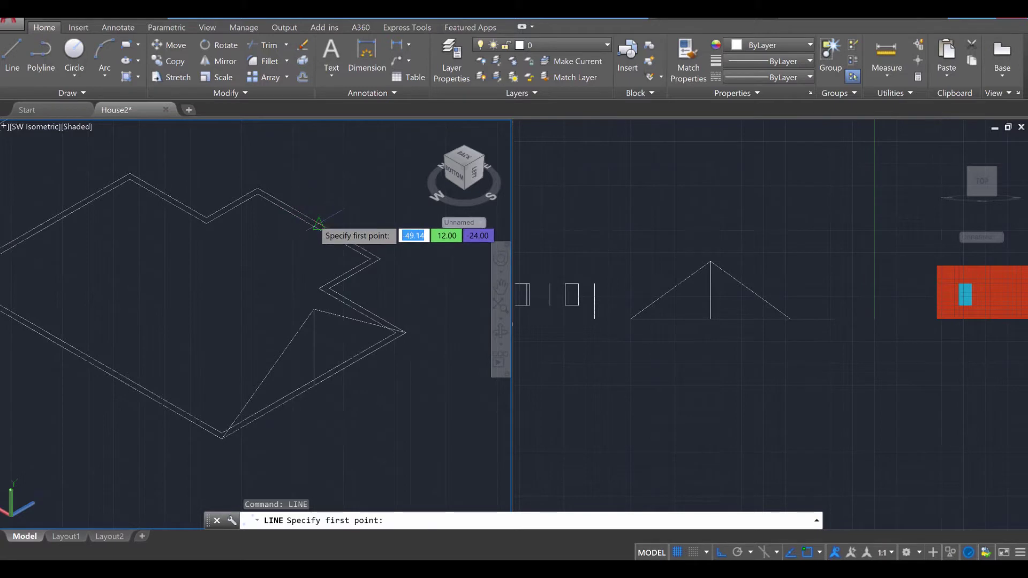
left_click(319, 224)
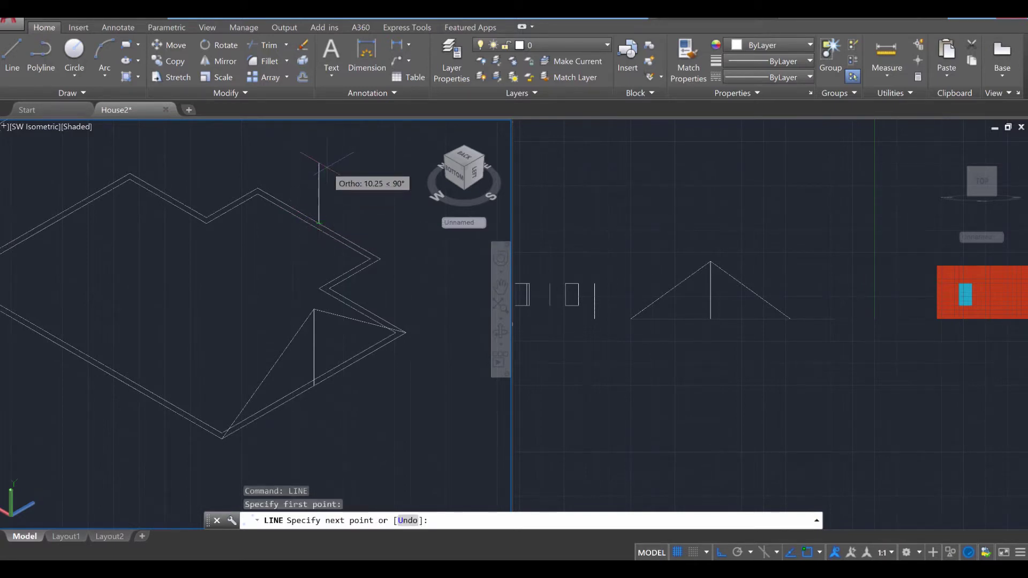
type("13")
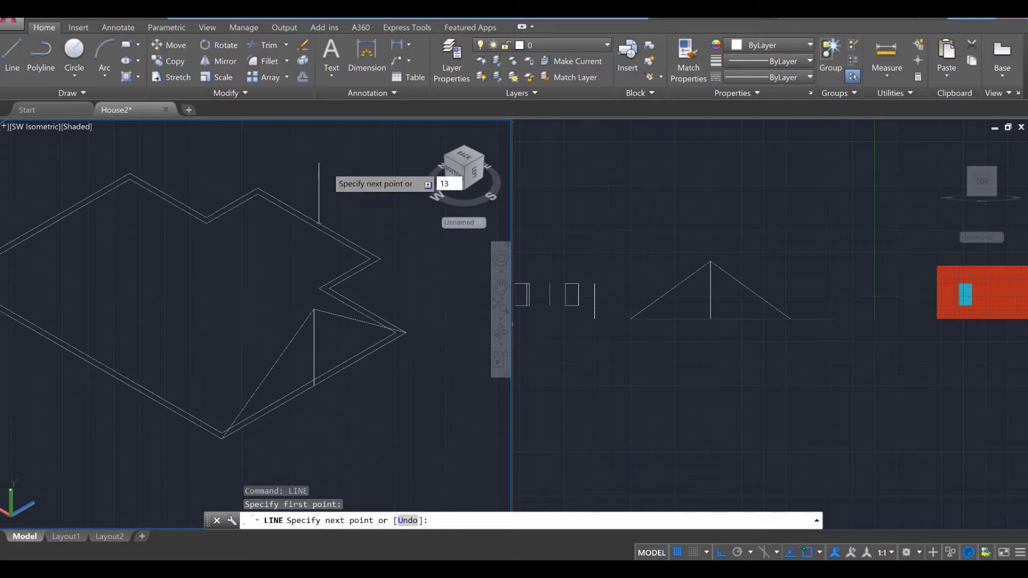
key("Return")
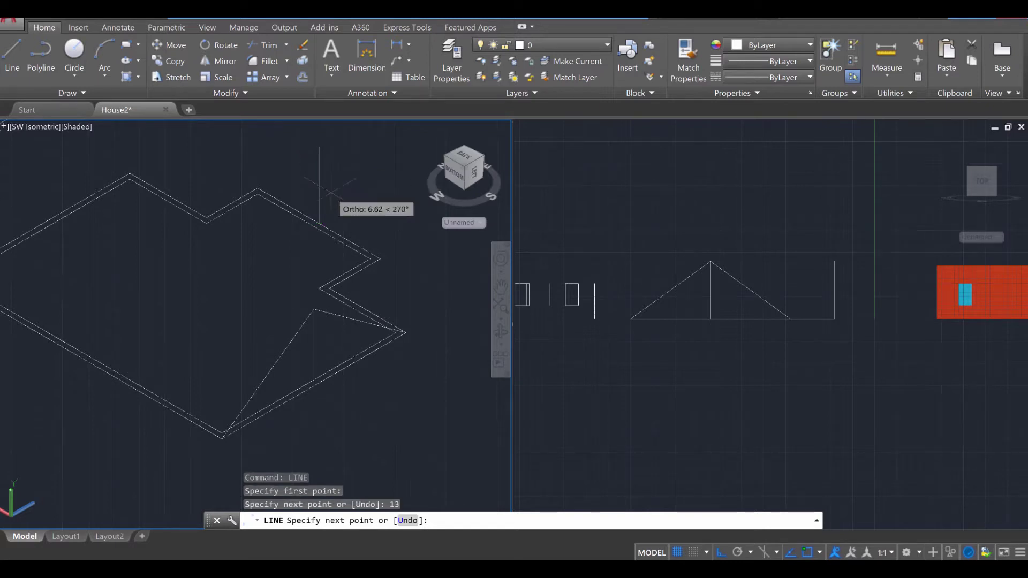
left_click(380, 259)
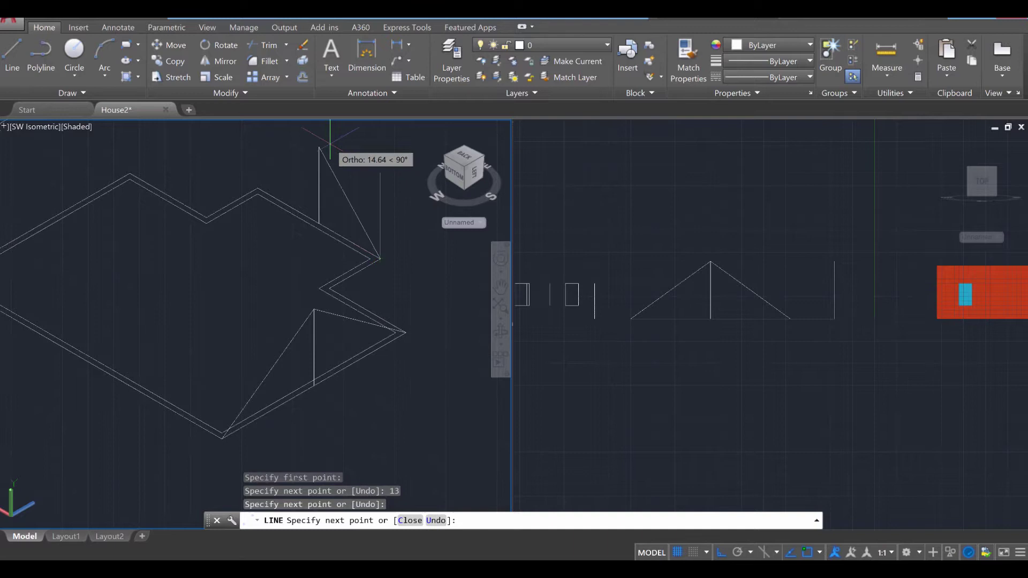
key("Escape")
key("Return")
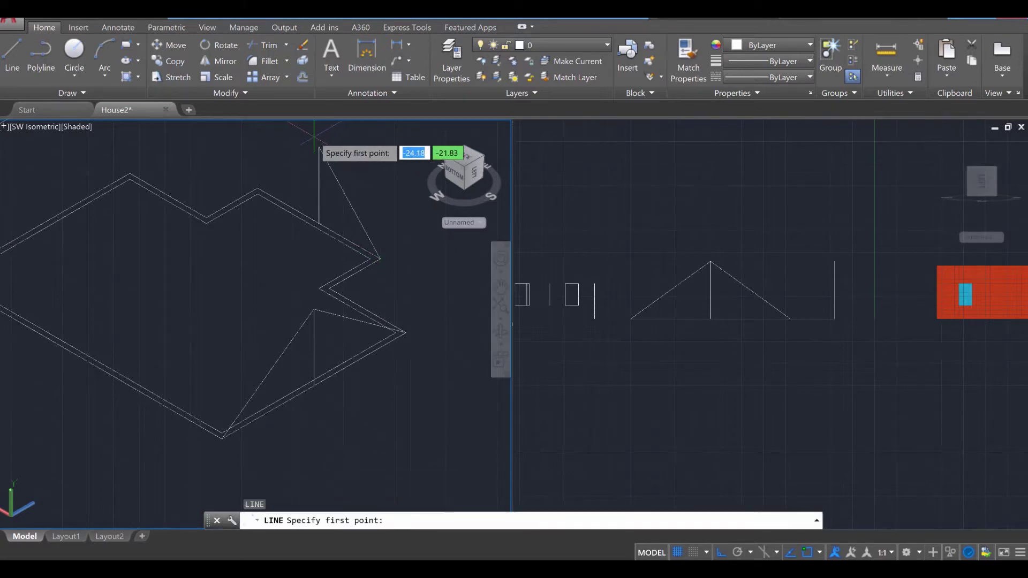
left_click(319, 146)
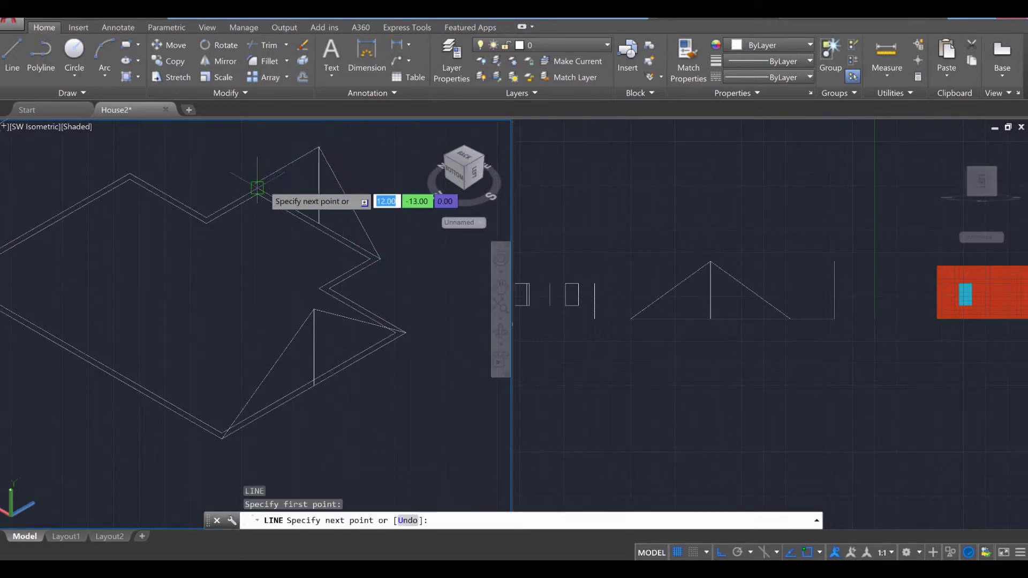
key("Escape")
key("Escape")
key("Escape")
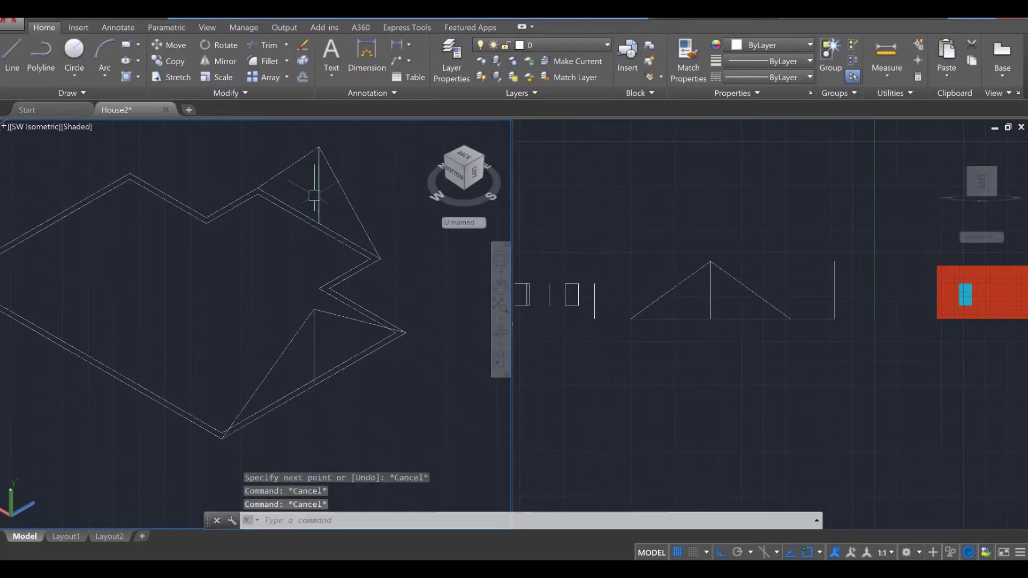
Step: Erase the duplicate house-outline polyline so one footprint outline remains
scroll(319, 252, "down", 5)
middle_click_drag(317, 264, 270, 273, "shift")
scroll(251, 304, "up", 2)
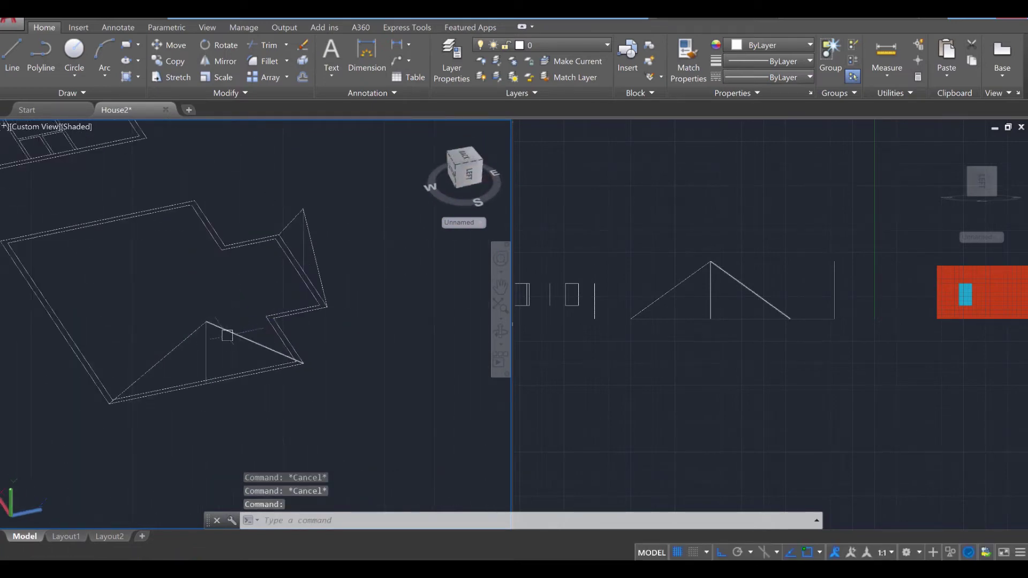
scroll(217, 348, "up", 2)
middle_click_drag(210, 350, 380, 311)
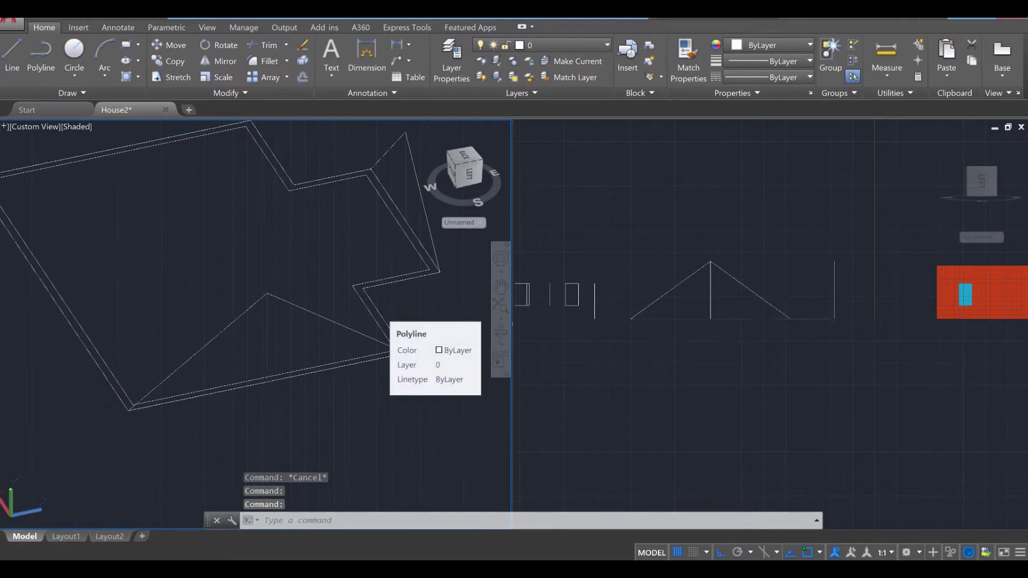
left_click(381, 310)
key("Delete")
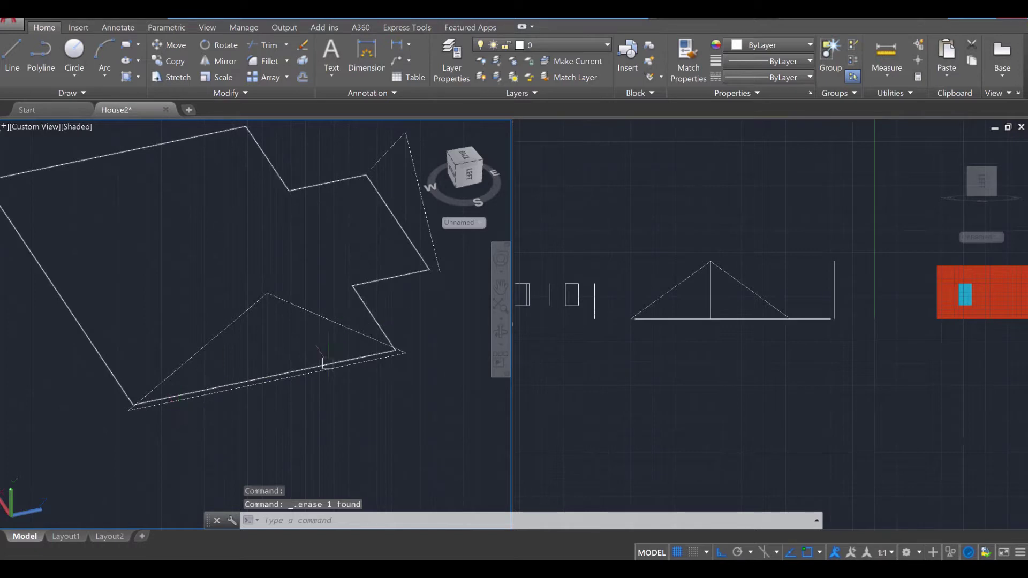
middle_click_drag(318, 361, 380, 256, "shift")
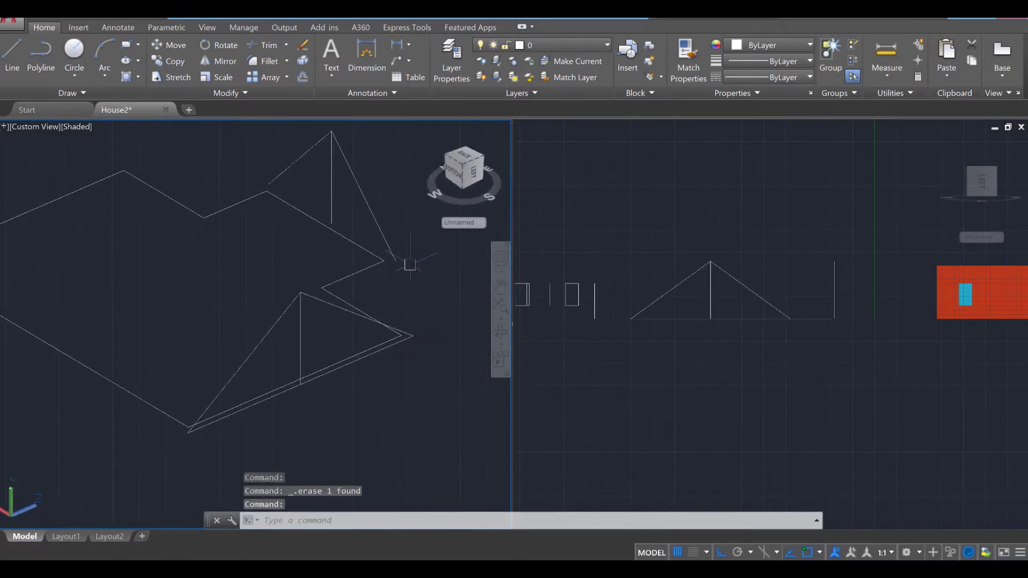
Step: Draw a line from the second triangle's corner up to its apex
type("i")
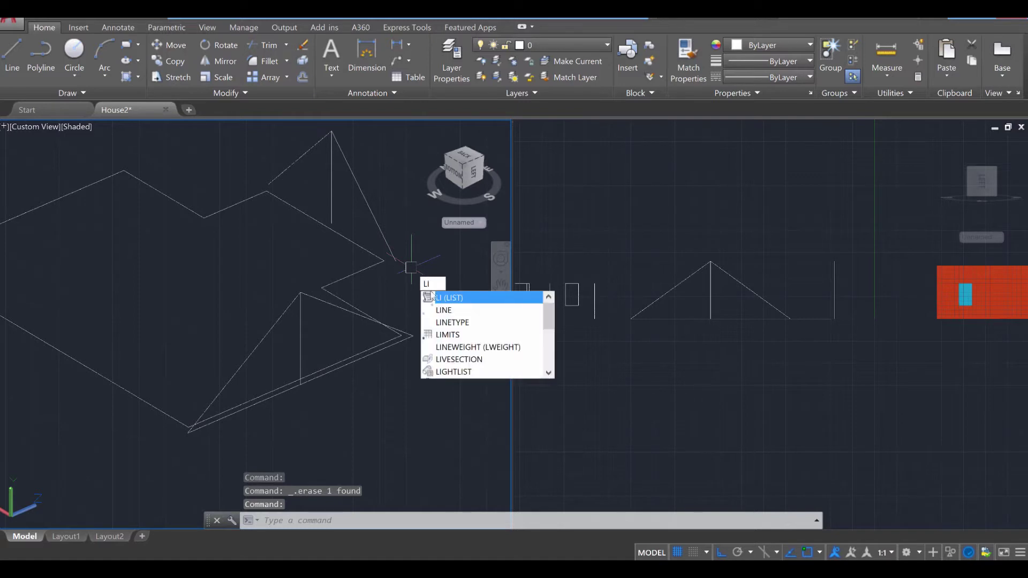
left_click(450, 310)
left_click(267, 185)
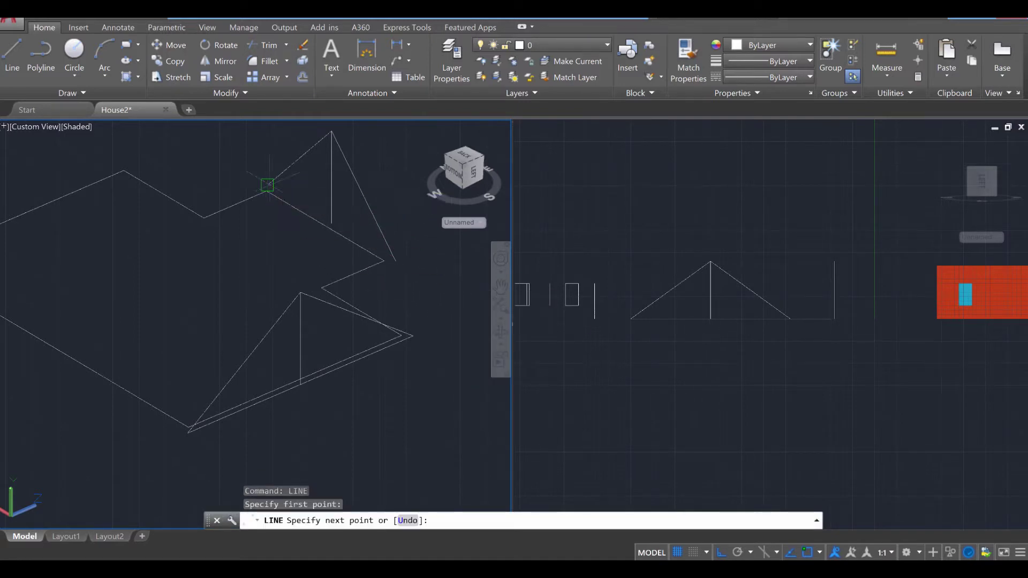
left_click(395, 261)
key("Escape")
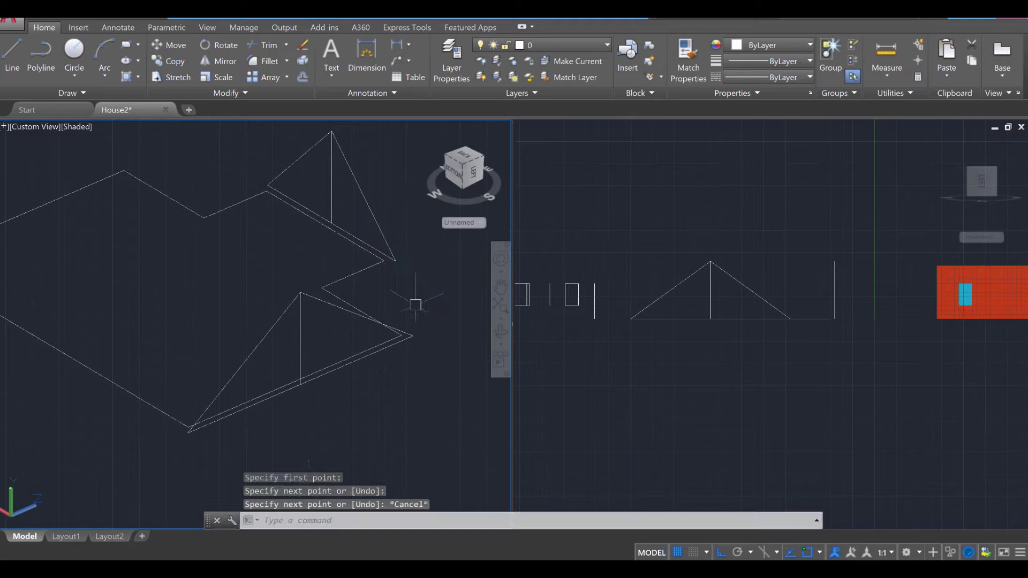
key("Escape")
Step: Delete the vertical centre line inside the front gable
left_click(298, 337)
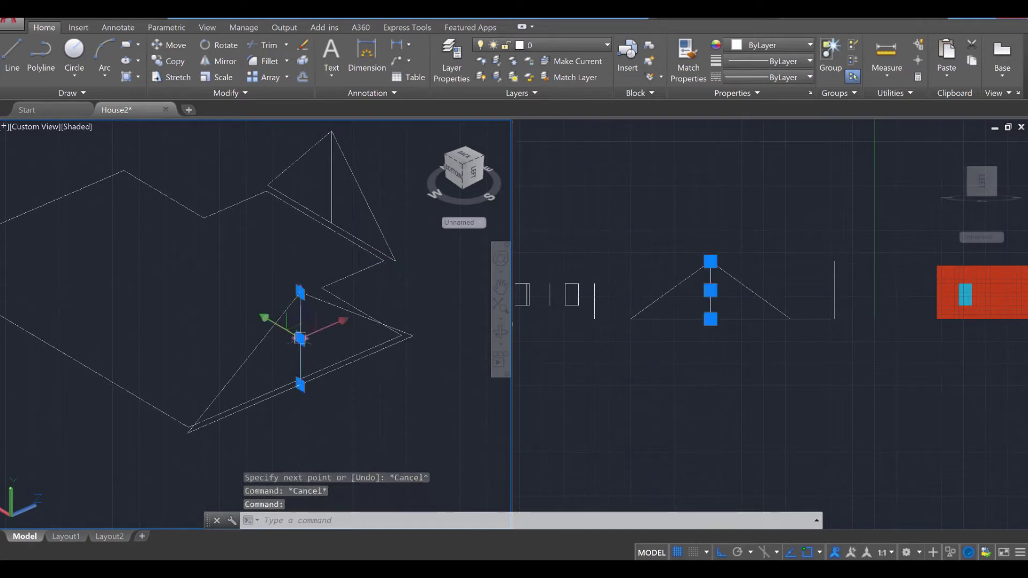
key("Delete")
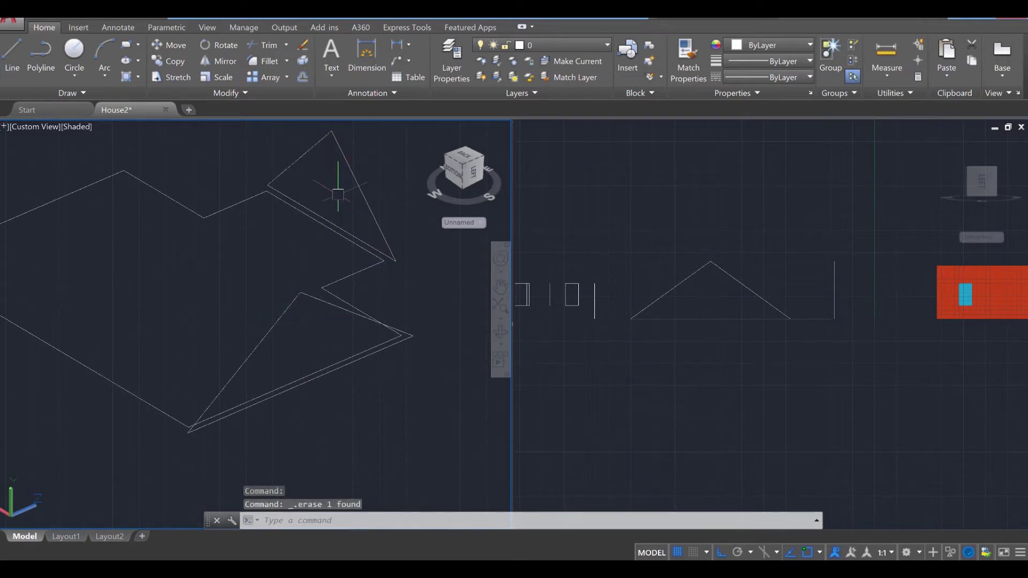
key("Escape")
key("Escape")
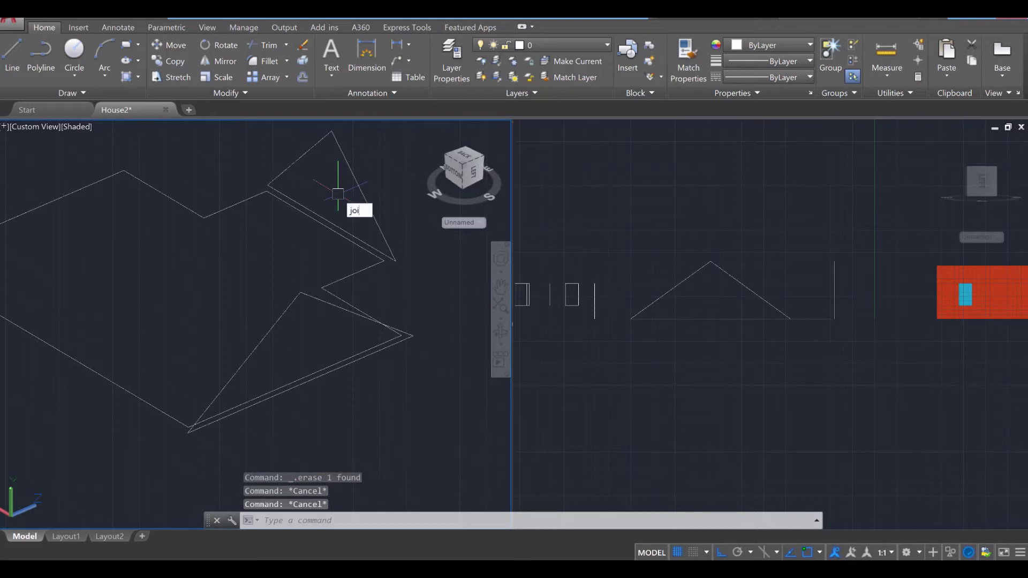
Step: Join the first gable triangle's diagonal, short and lower edges into one polyline
type("j")
key("Return")
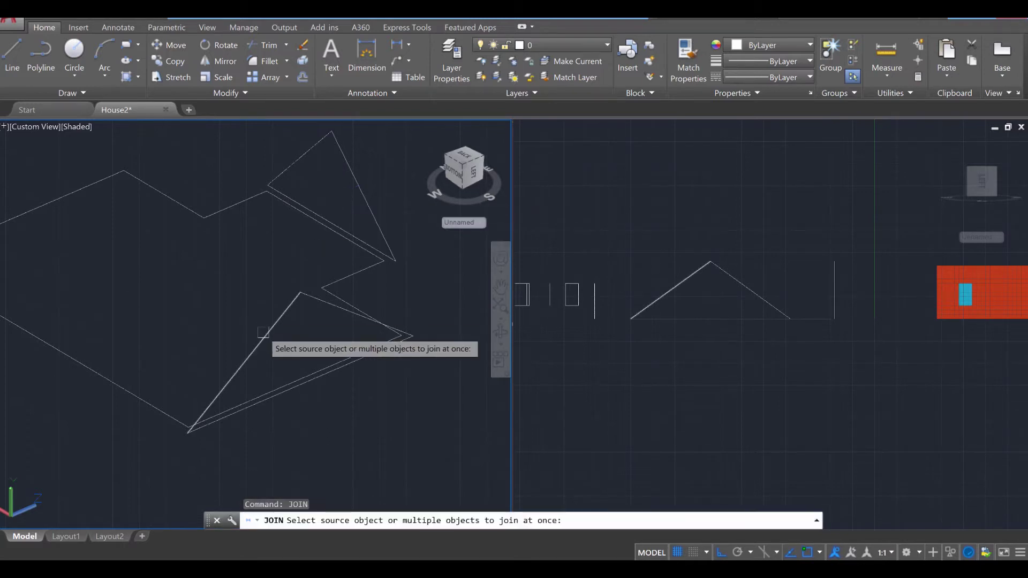
left_click(280, 322)
left_click(312, 300)
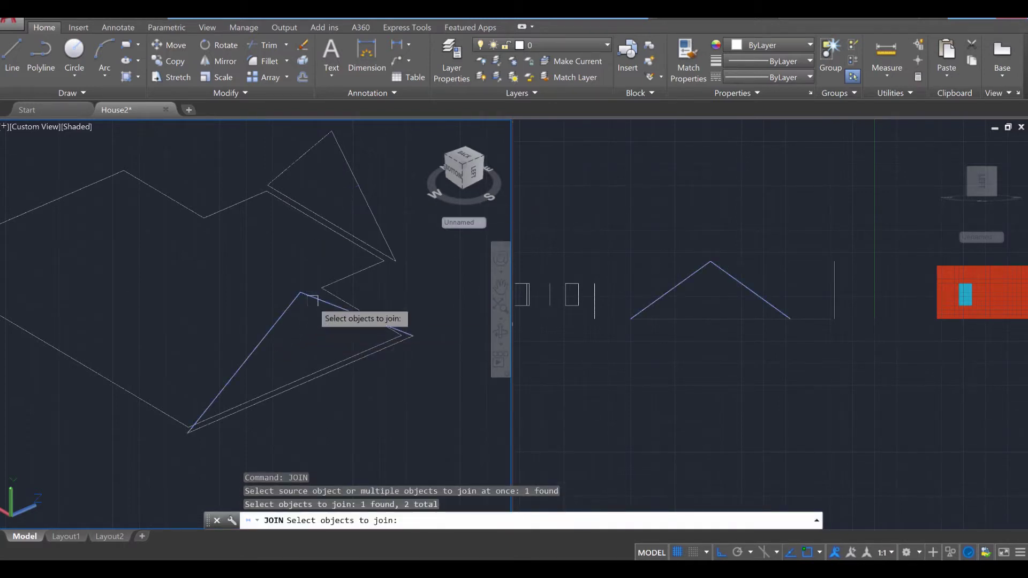
left_click(339, 368)
key("Return")
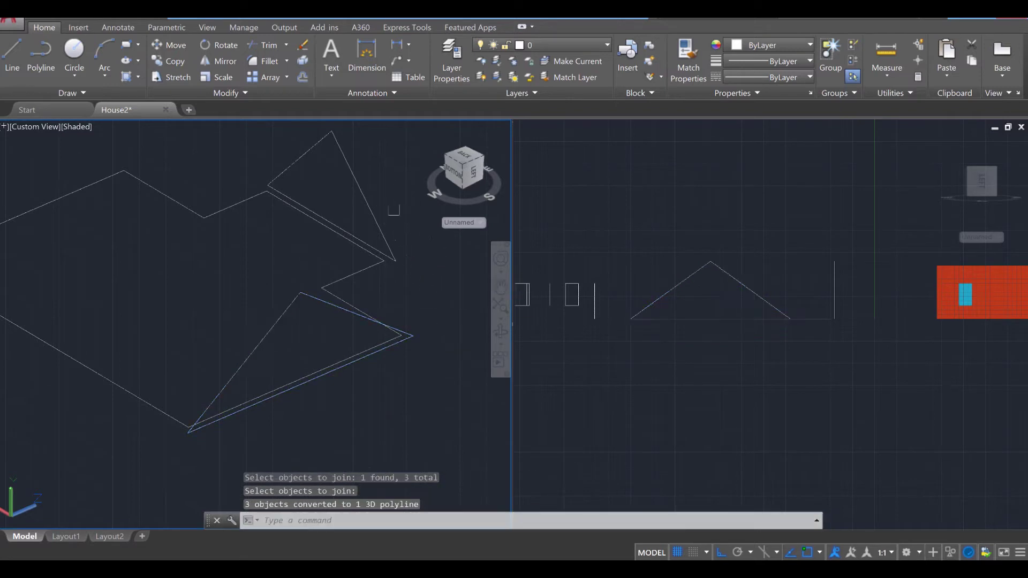
Step: Join the second gable triangle's right, upper and upper-left edges into one polyline
key("Return")
left_click(363, 194)
left_click(299, 159)
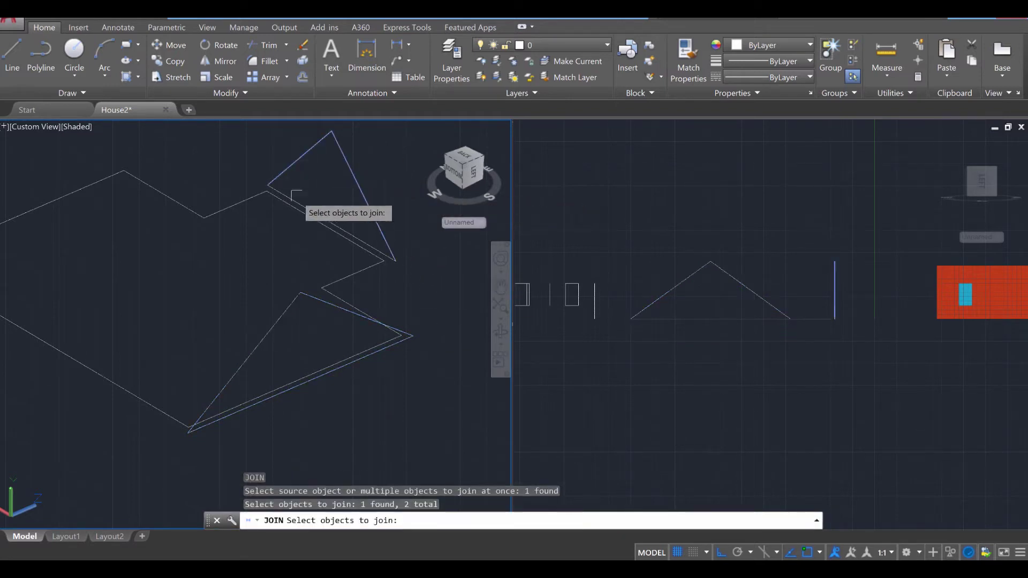
left_click(298, 196)
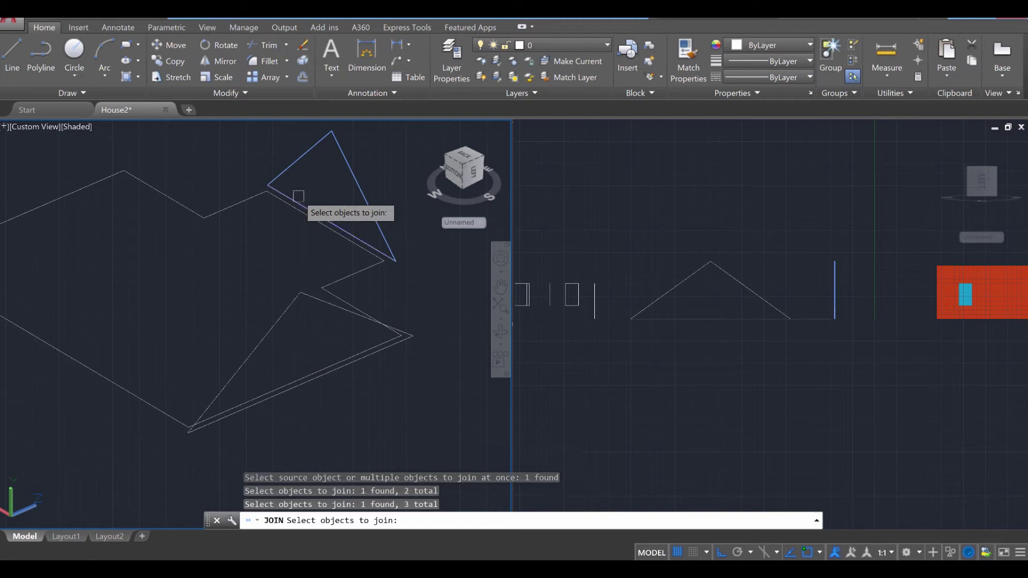
key("Return")
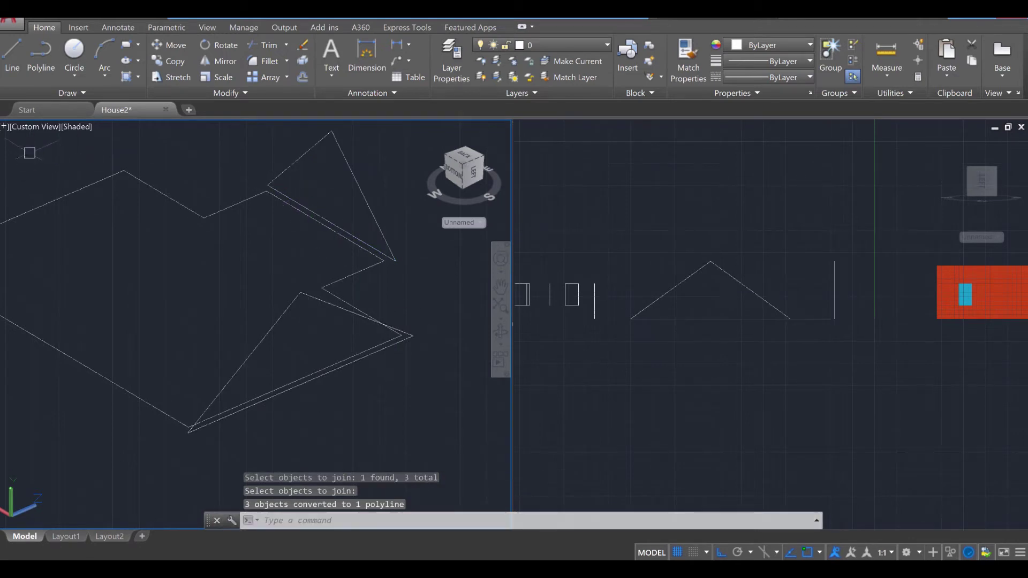
Step: Change the viewport configuration to Single
left_click(5, 128)
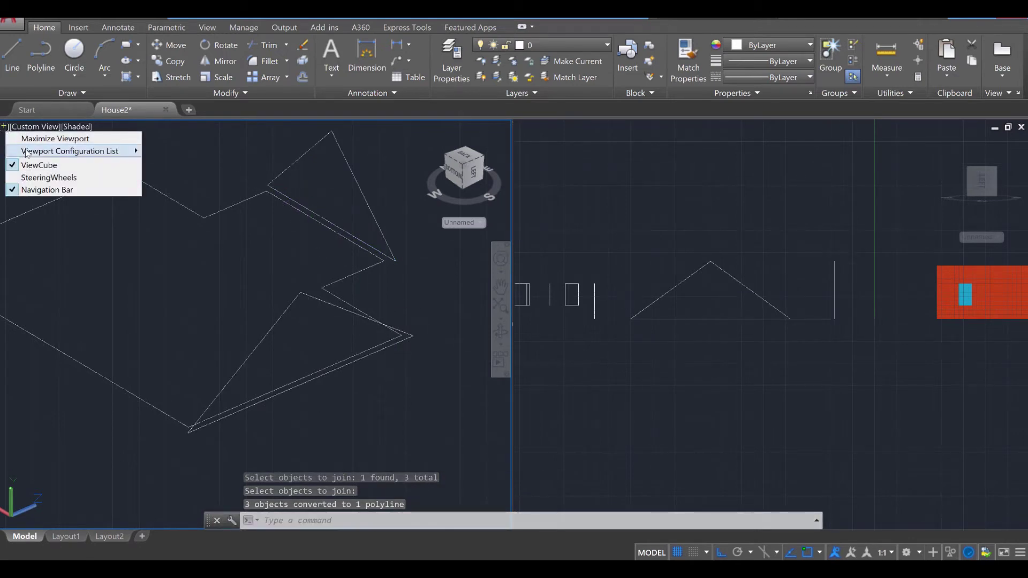
mouse_move(107, 151)
left_click(167, 165)
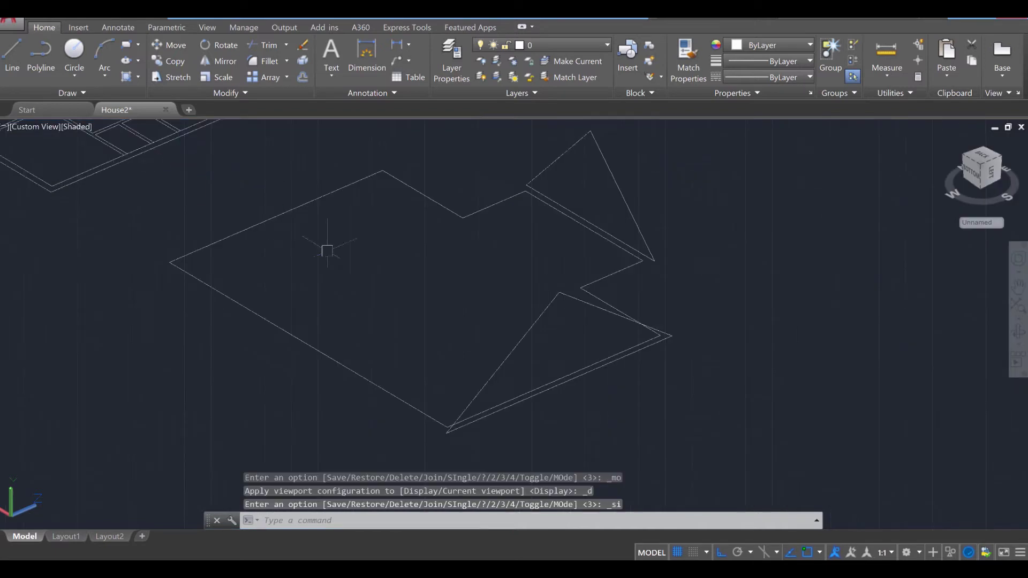
middle_click_drag(492, 280, 492, 294)
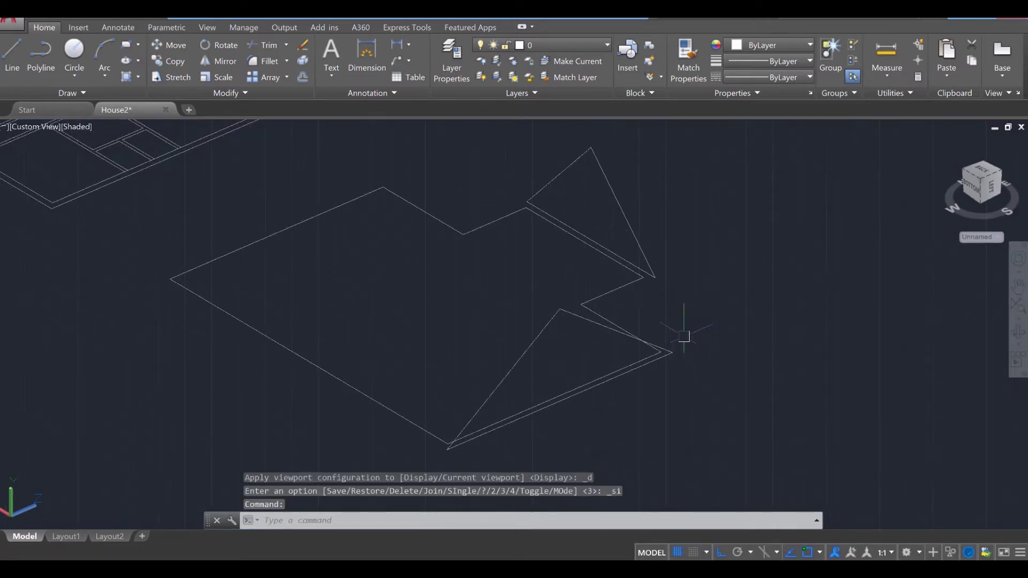
Step: Extrude the large gable triangle 52 units into a solid prism
type("t")
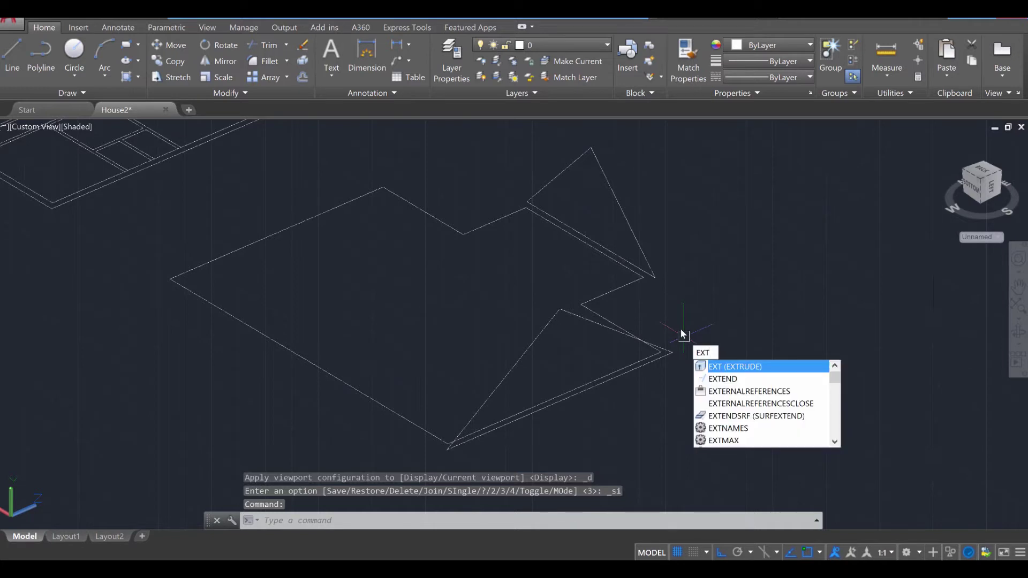
key("Return")
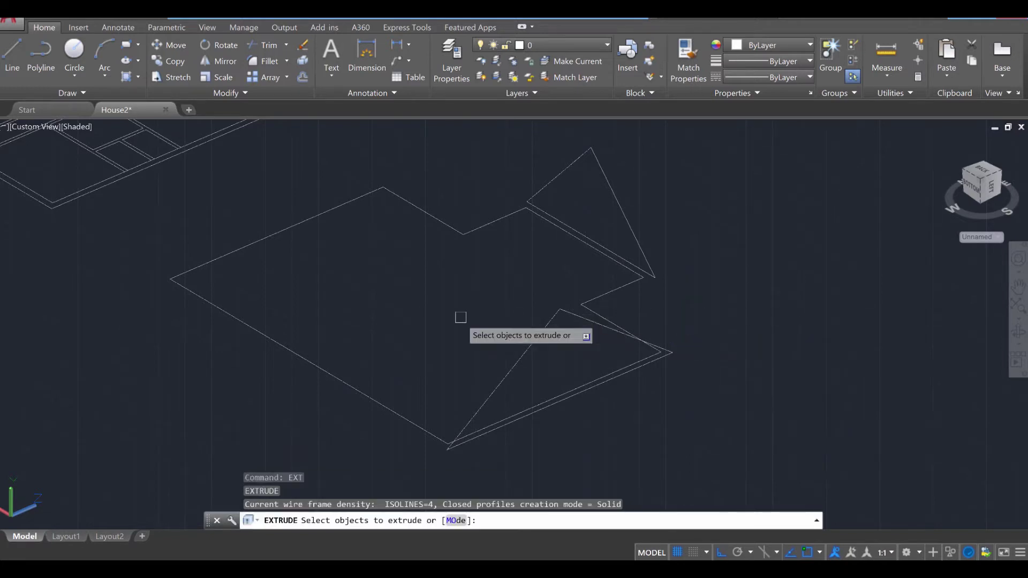
left_click(530, 349)
key("Return")
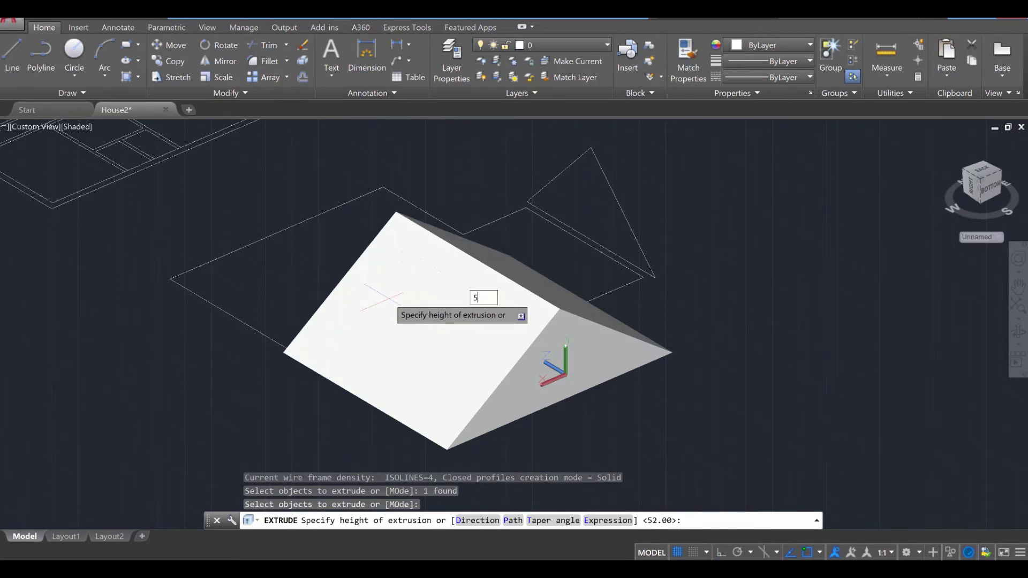
type("52")
key("Return")
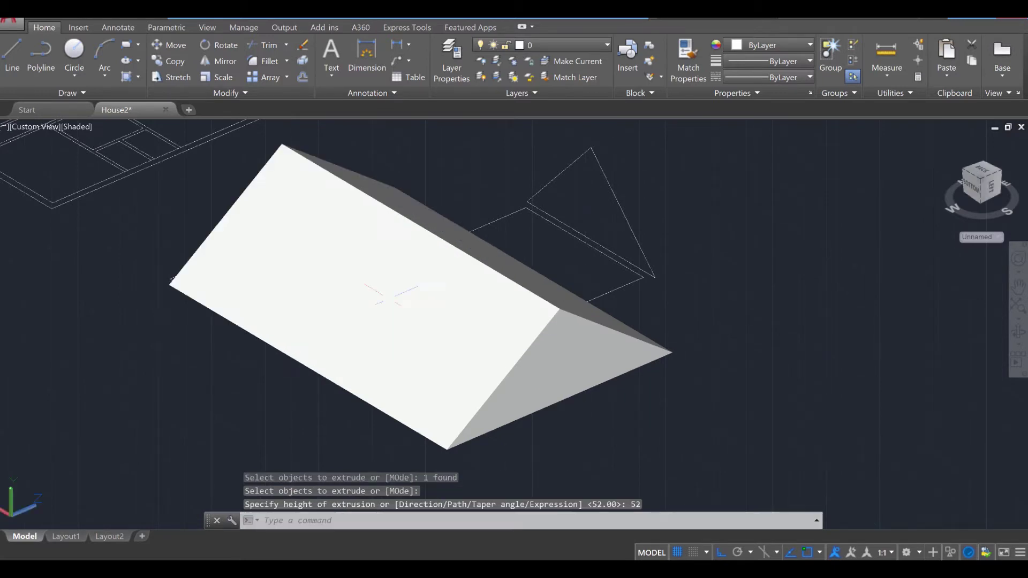
middle_click_drag(659, 239, 555, 308, "shift")
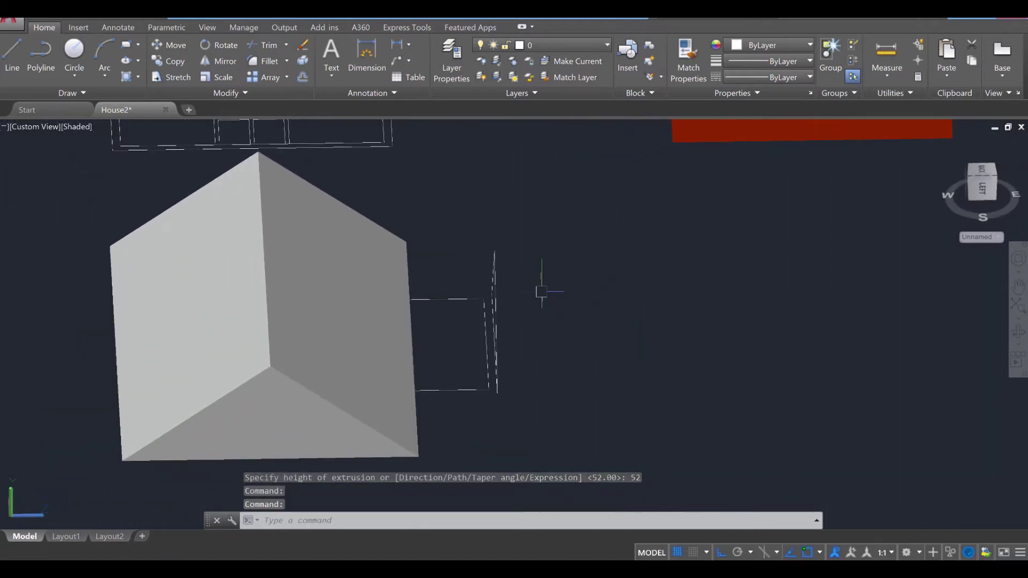
Step: Extrude the smaller gable triangle 28 units with EXT
type("ext")
key("Return")
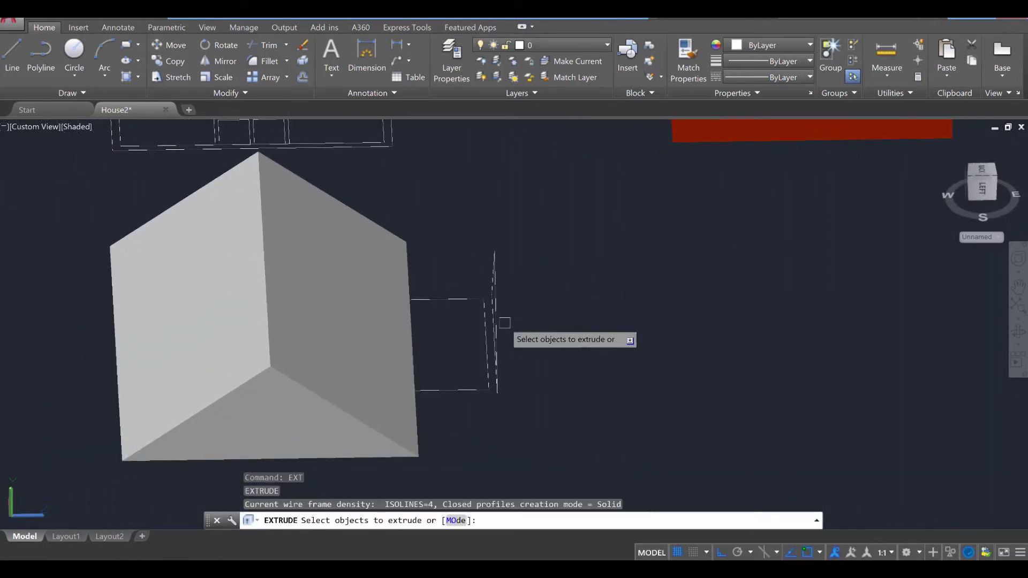
left_click(499, 313)
key("Return")
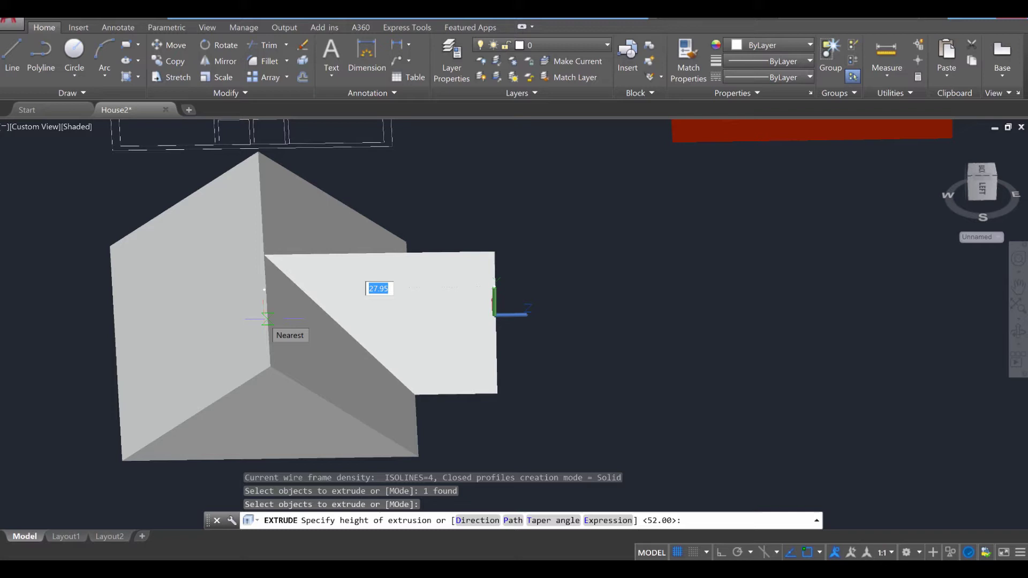
type("28")
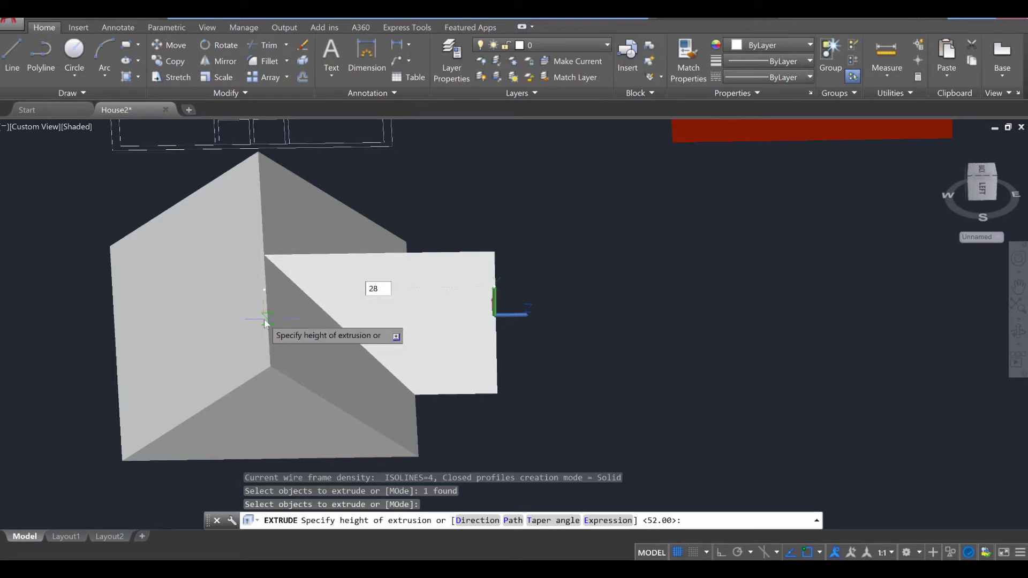
key("Return")
key("Escape")
key("Escape")
key("Escape")
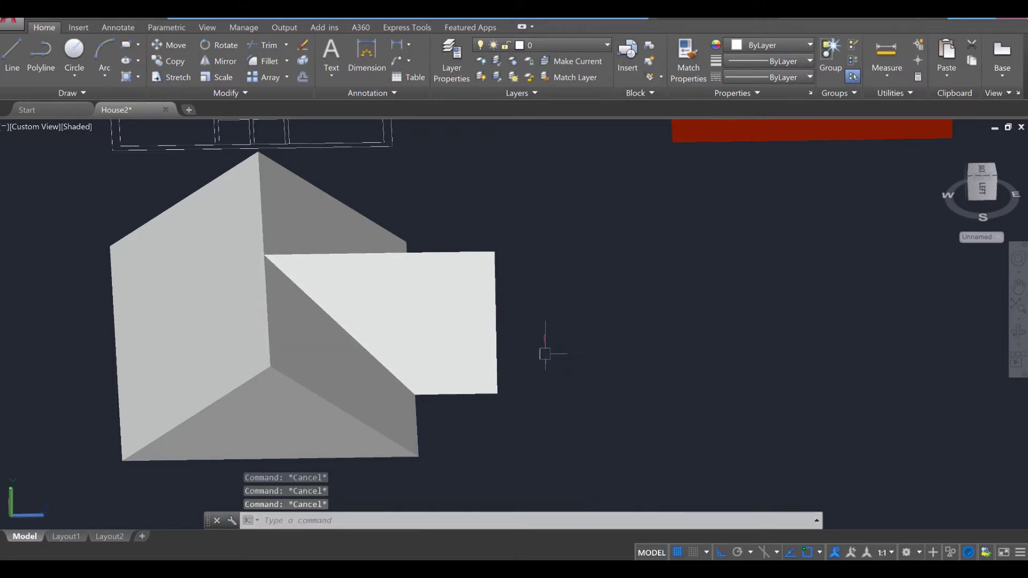
Step: Switch the visual style from Shaded to 2D Wireframe
scroll(540, 345, "down", 2)
mouse_move(539, 344)
middle_mouse_down("shift")
mouse_move(504, 357)
mouse_move(466, 349)
mouse_move(551, 349)
middle_mouse_up("shift")
scroll(333, 343, "up", 2)
middle_click_drag(333, 343, 336, 326)
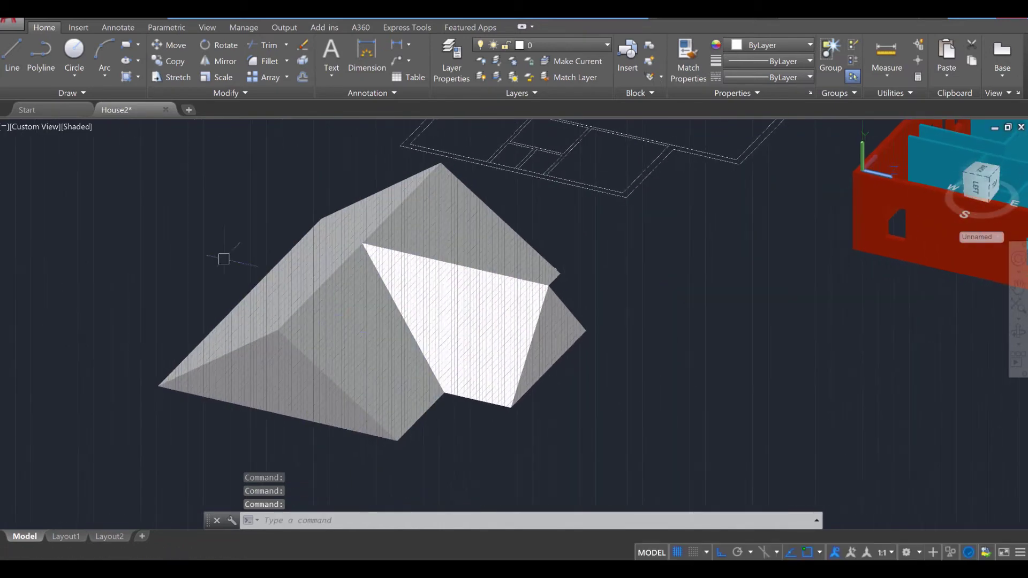
left_click(74, 131)
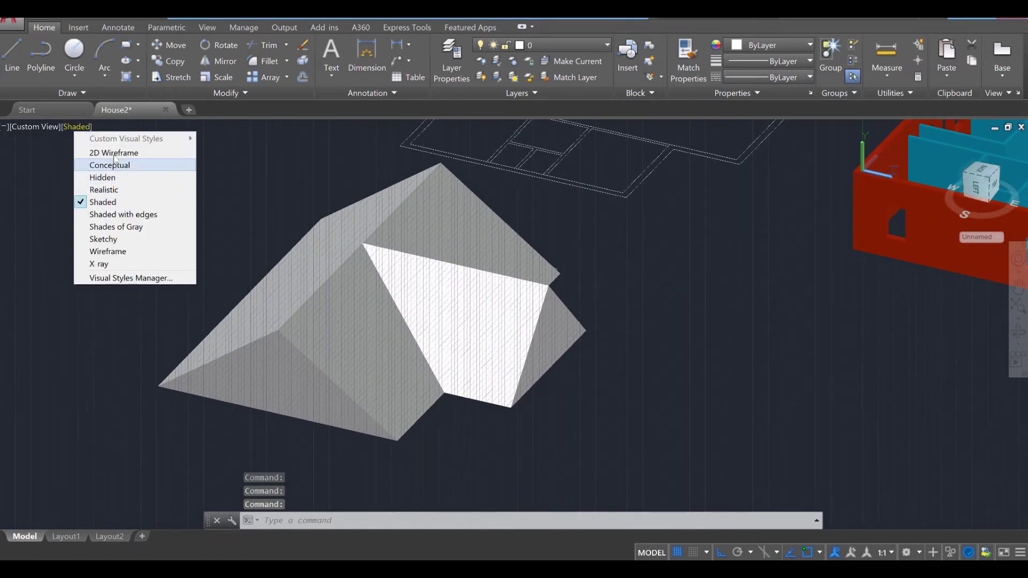
left_click(114, 154)
scroll(372, 209, "up", 1)
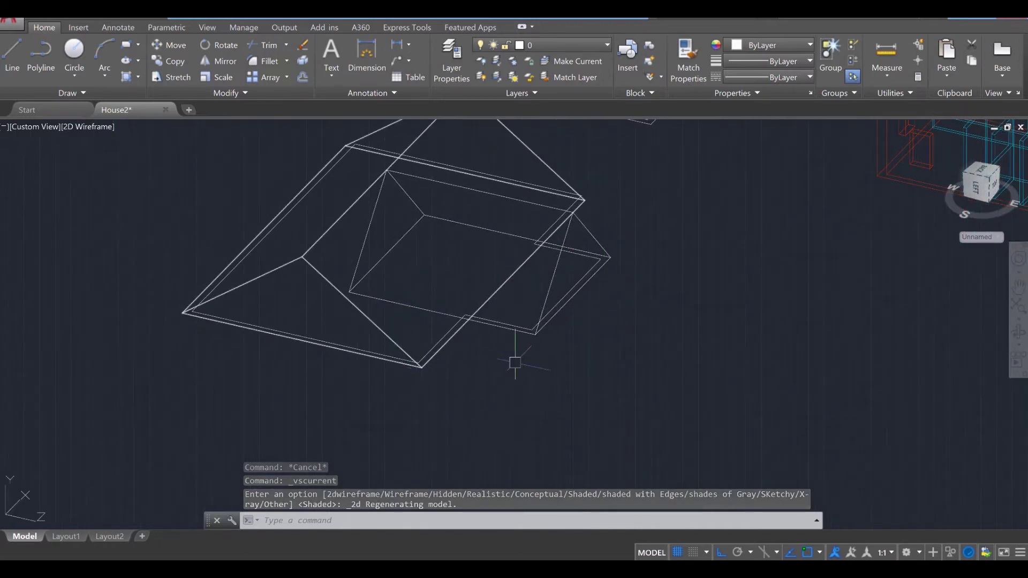
Step: Union the main and smaller gable prisms into one roof solid
scroll(515, 363, "up", 1)
scroll(449, 395, "down", 4)
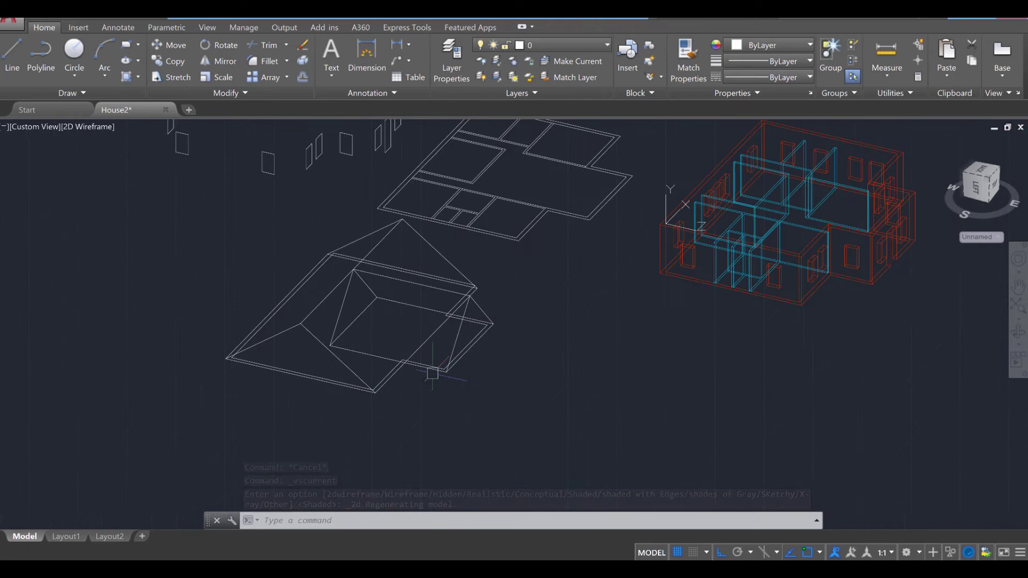
left_click(452, 360)
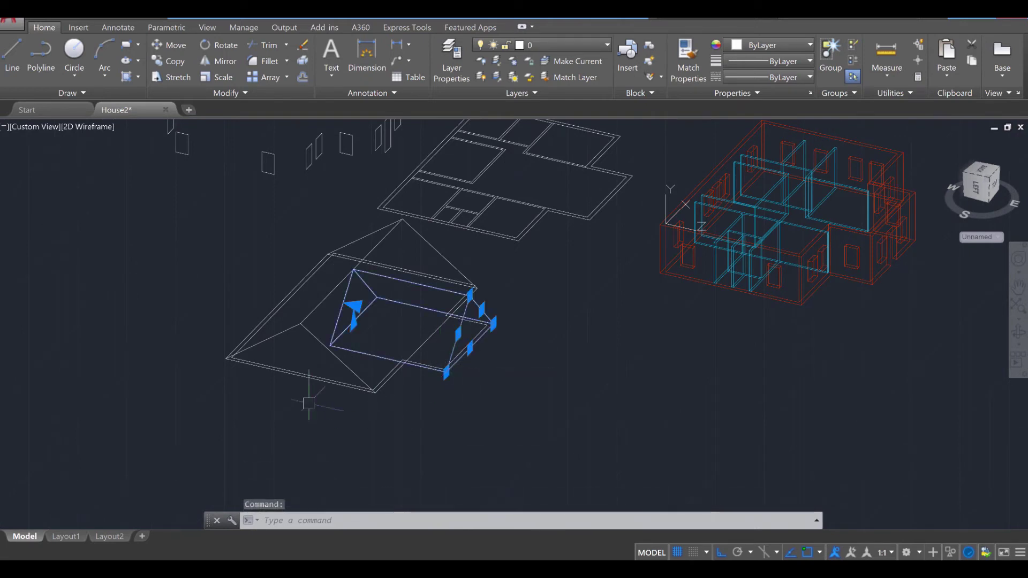
left_click(278, 335)
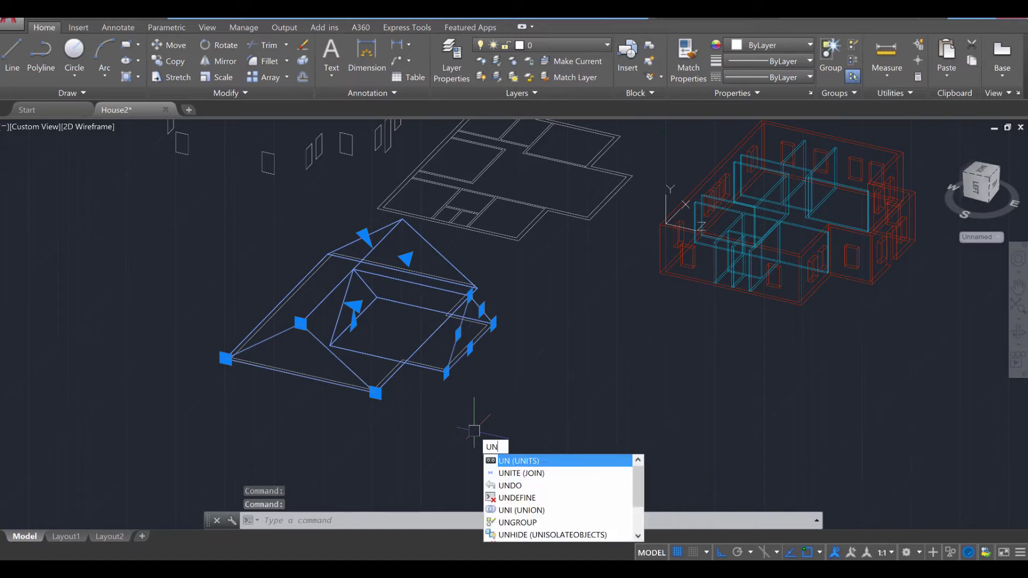
type("ION")
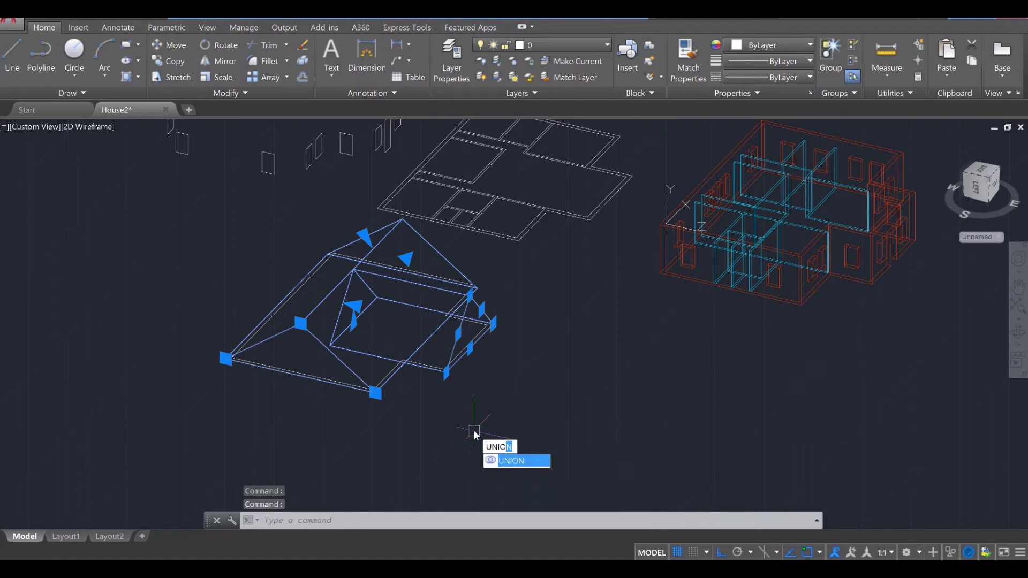
key("Return")
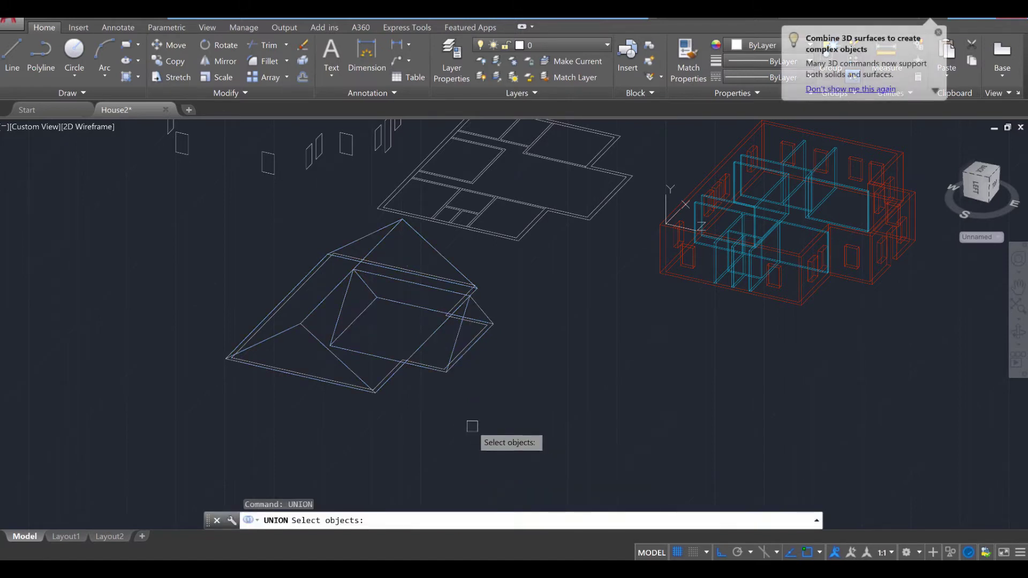
left_click(460, 321)
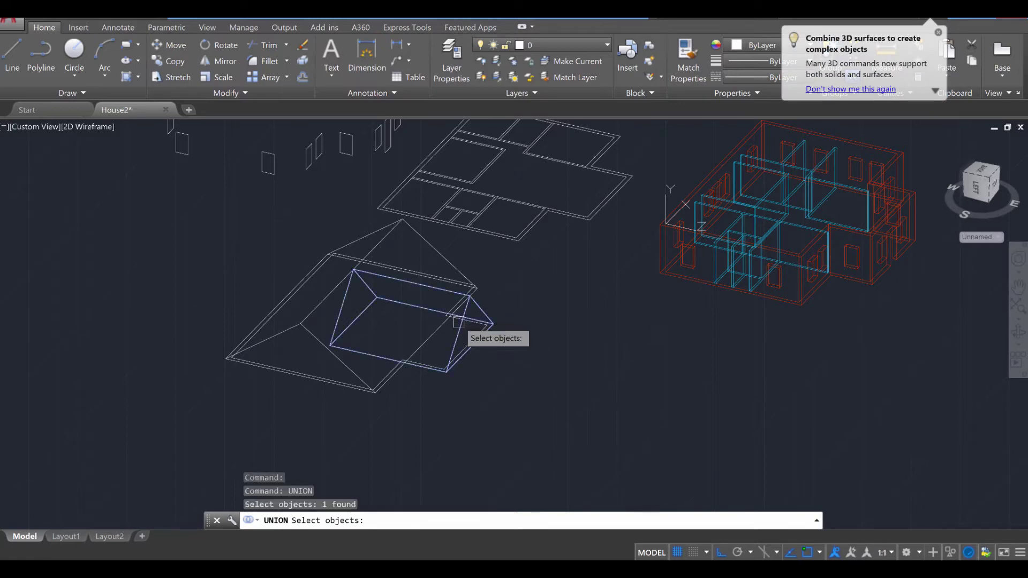
left_click(314, 344)
key("Return")
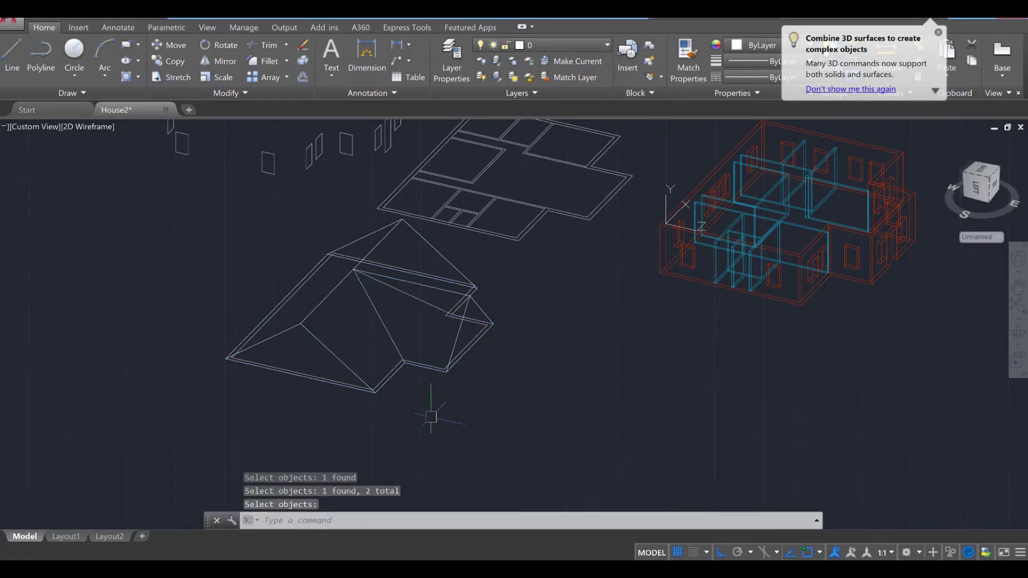
middle_click_drag(431, 418, 455, 399, "shift")
scroll(459, 317, "up", 3)
scroll(366, 329, "down", 2)
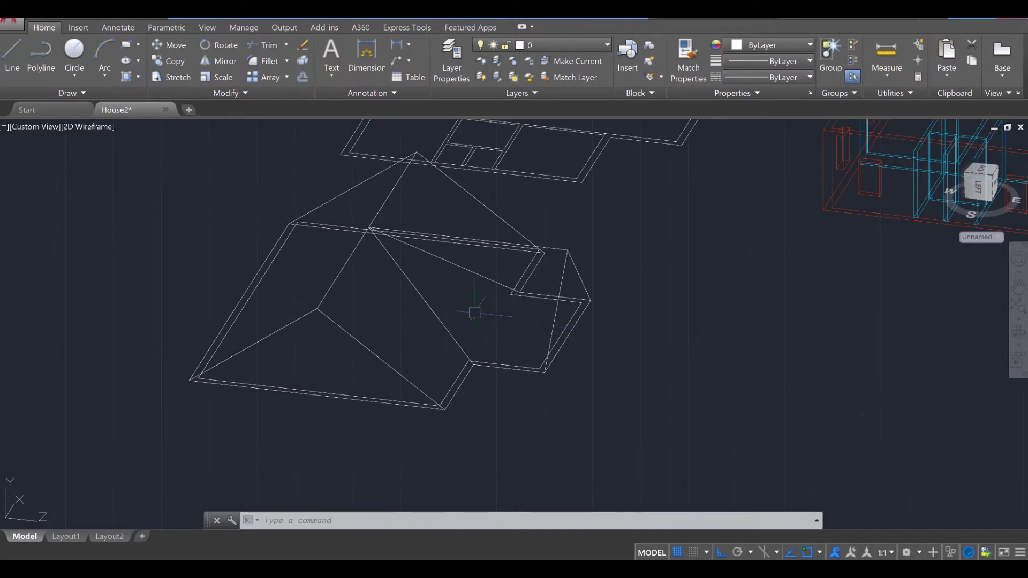
scroll(451, 440, "up", 4)
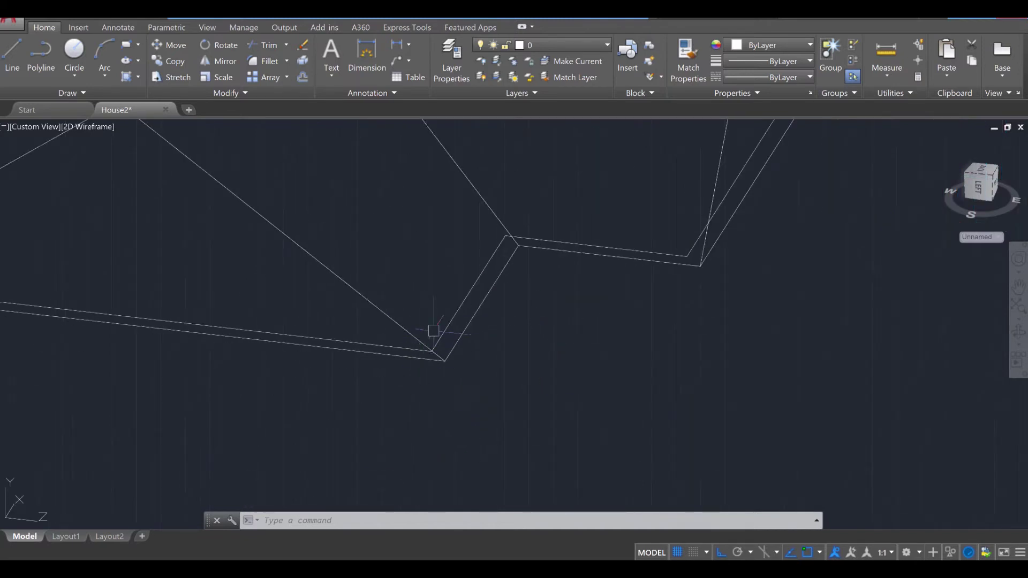
scroll(500, 367, "down", 5)
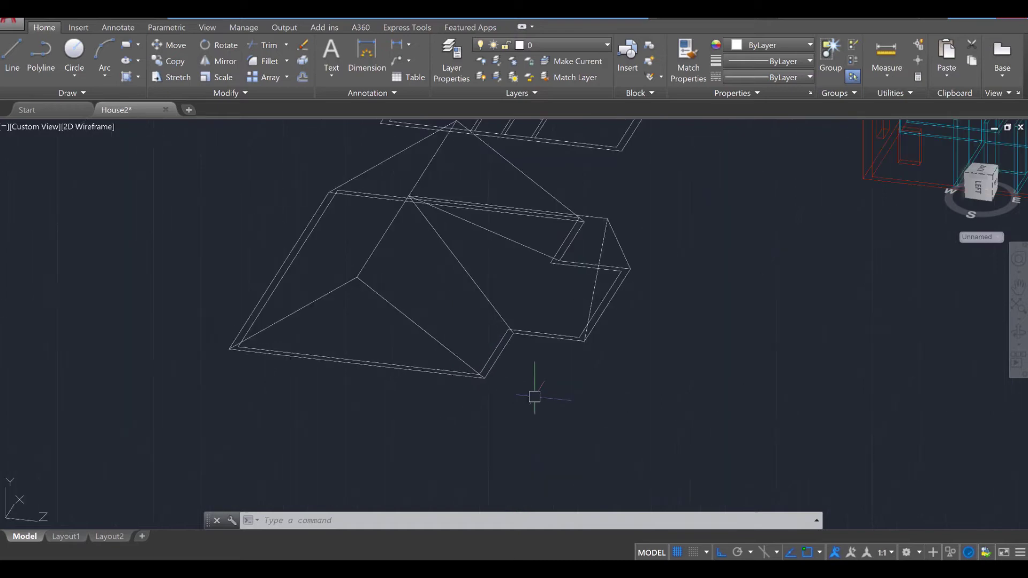
middle_click_drag(458, 362, 459, 406)
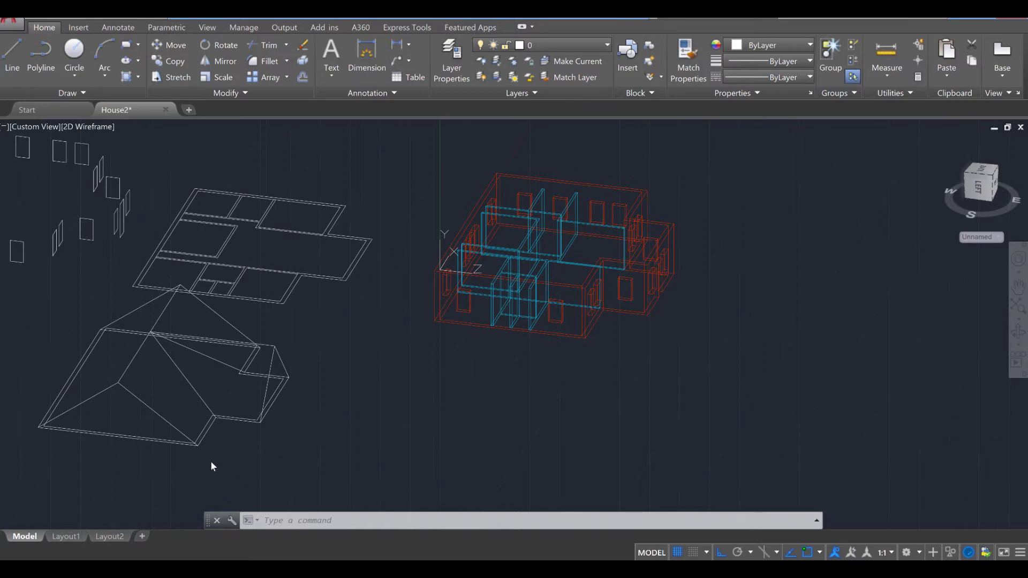
scroll(225, 407, "up", 5)
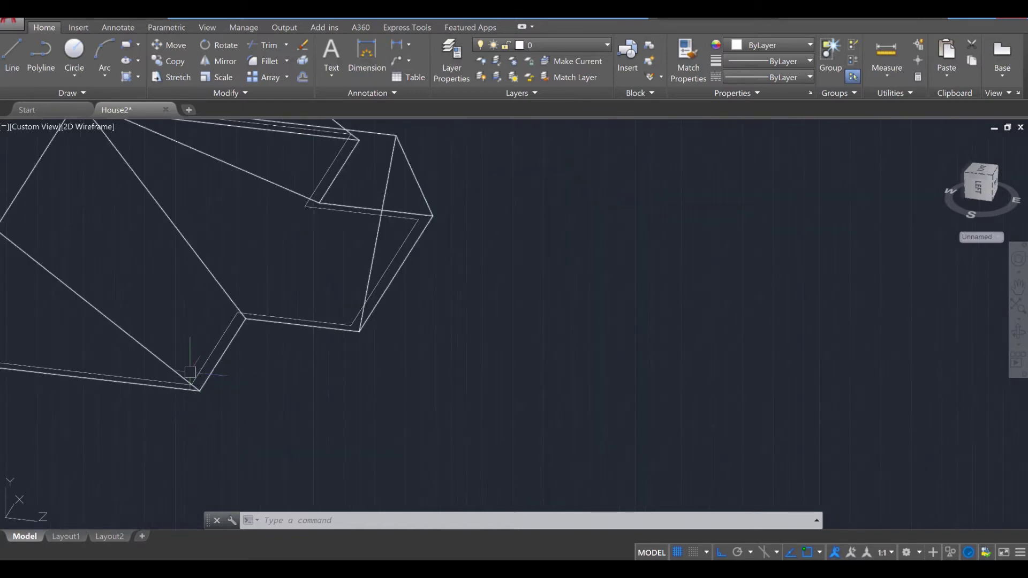
scroll(204, 366, "down", 5)
scroll(204, 366, "up", 4)
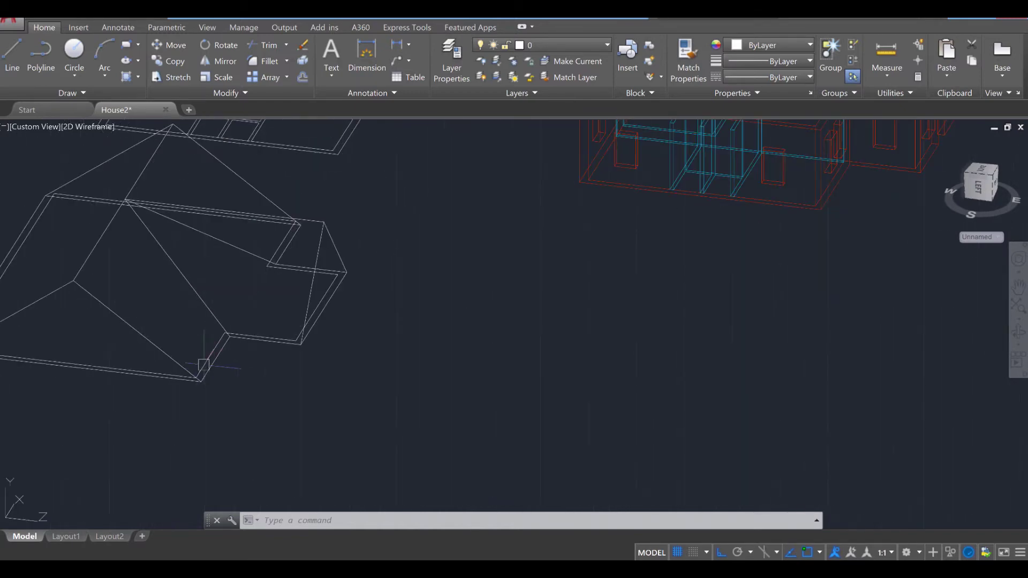
scroll(689, 291, "down", 2)
scroll(682, 271, "up", 3)
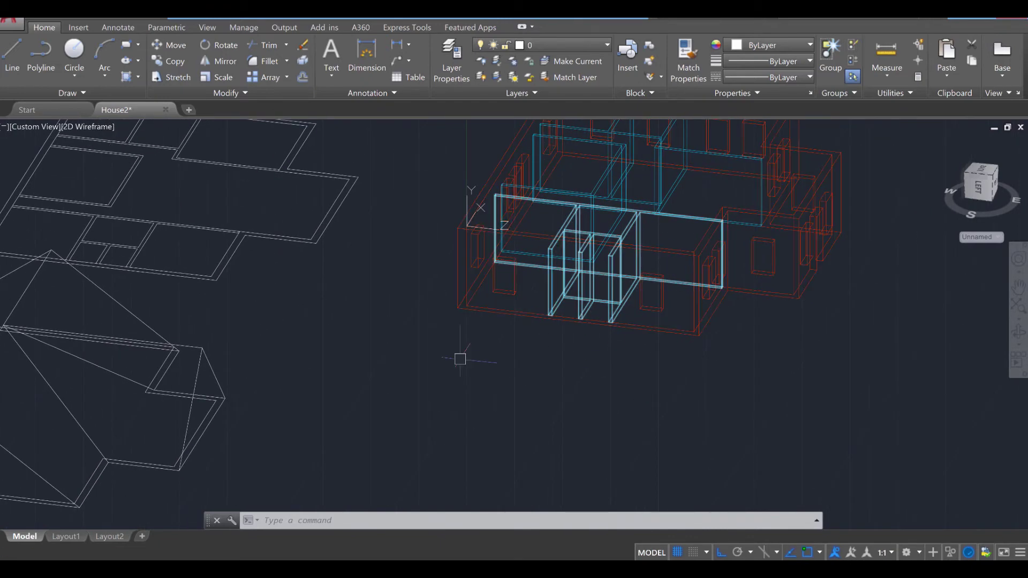
middle_click_drag(459, 356, 671, 208)
scroll(252, 385, "down", 2)
scroll(500, 310, "down", 2)
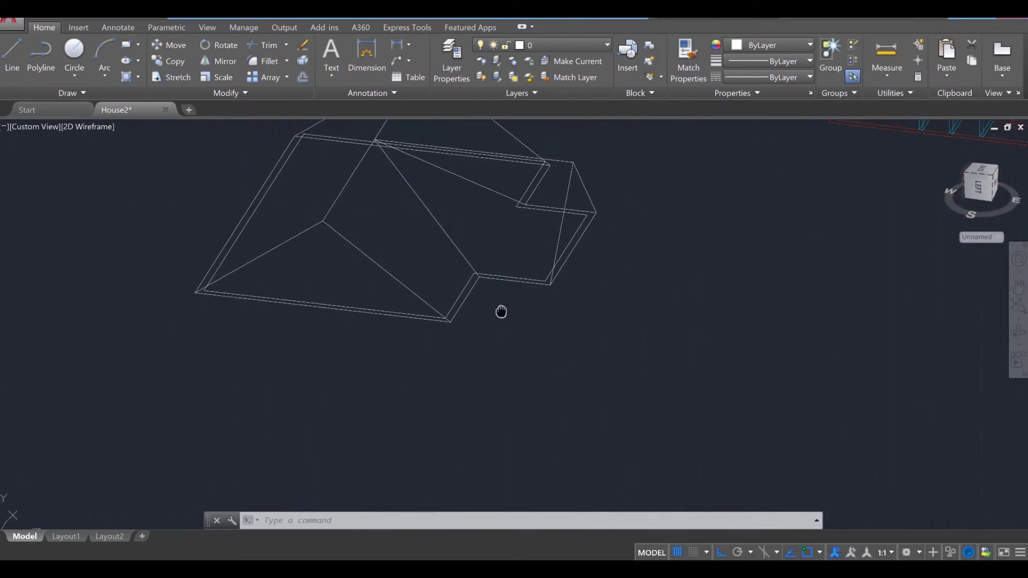
middle_click_drag(500, 310, 450, 380)
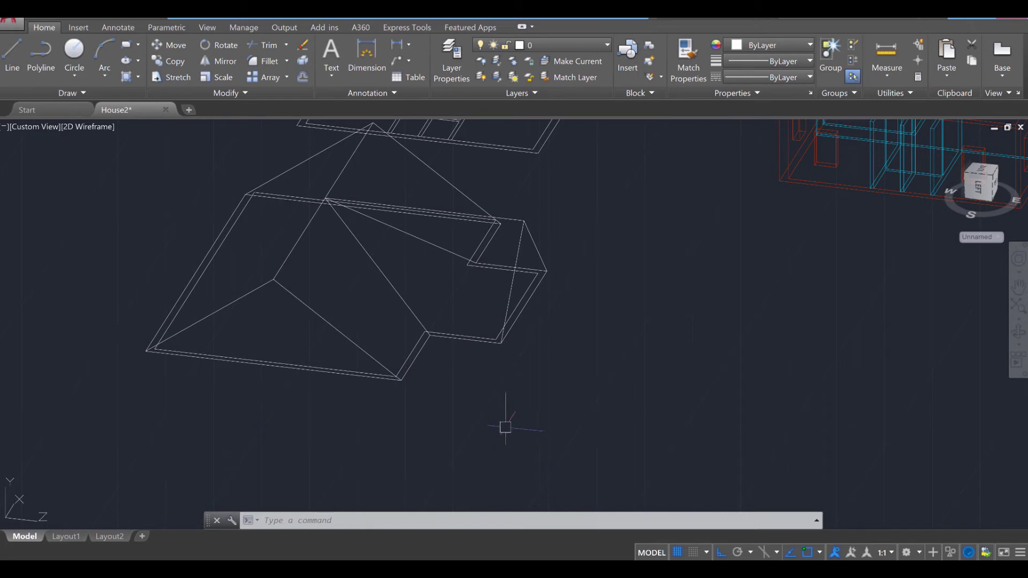
Step: Move the roof from its lower corner onto the matching corner of the house walls
type("move")
key("Return")
left_click(517, 443)
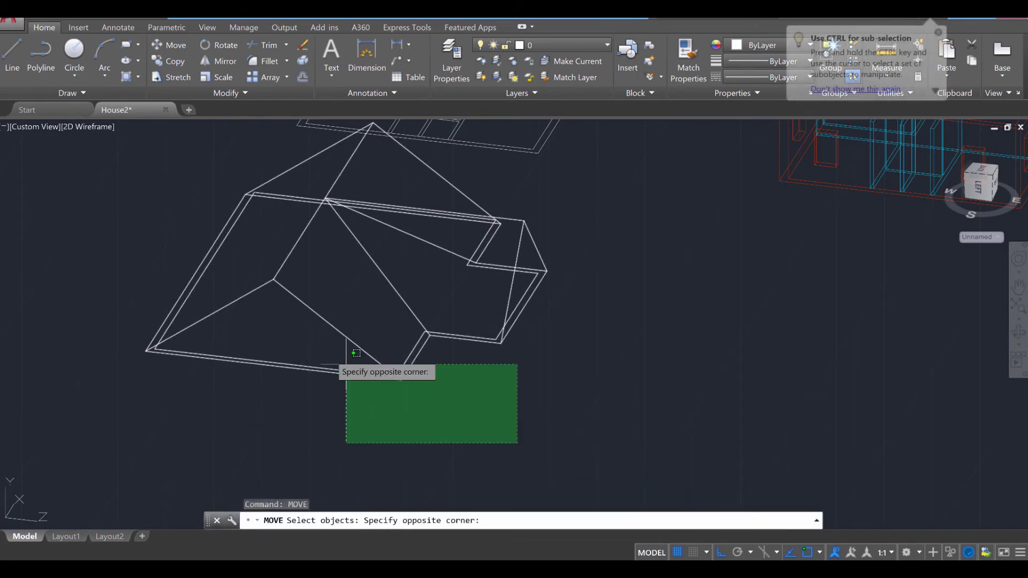
left_click(220, 276)
scroll(390, 395, "up", 4)
key("Return")
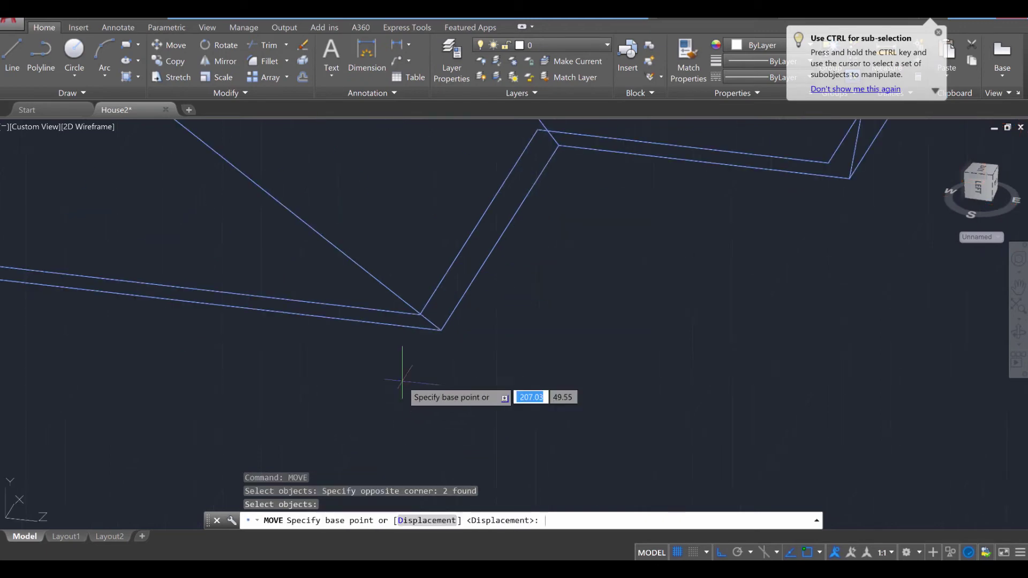
left_click(422, 314)
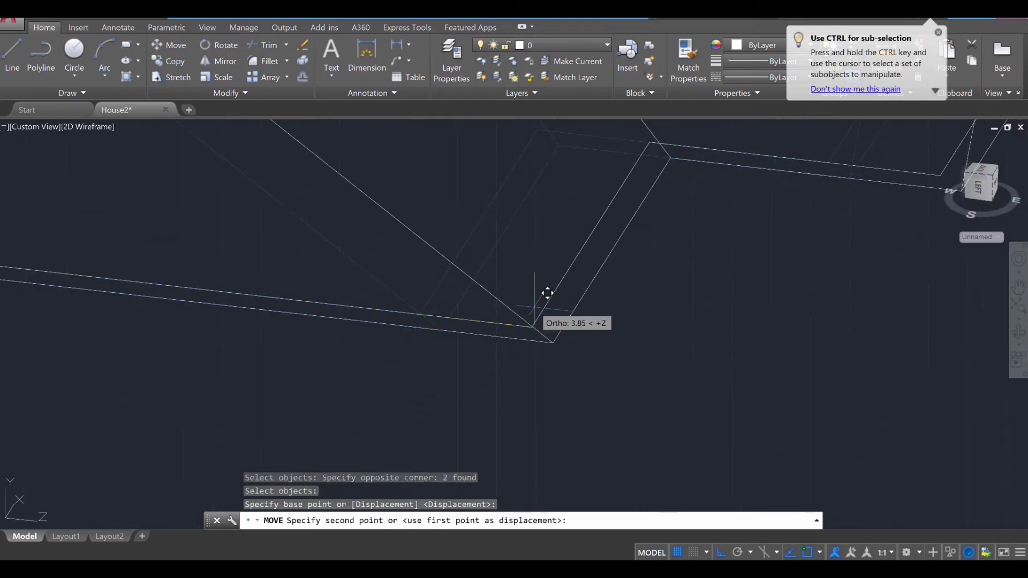
scroll(547, 293, "down", 6)
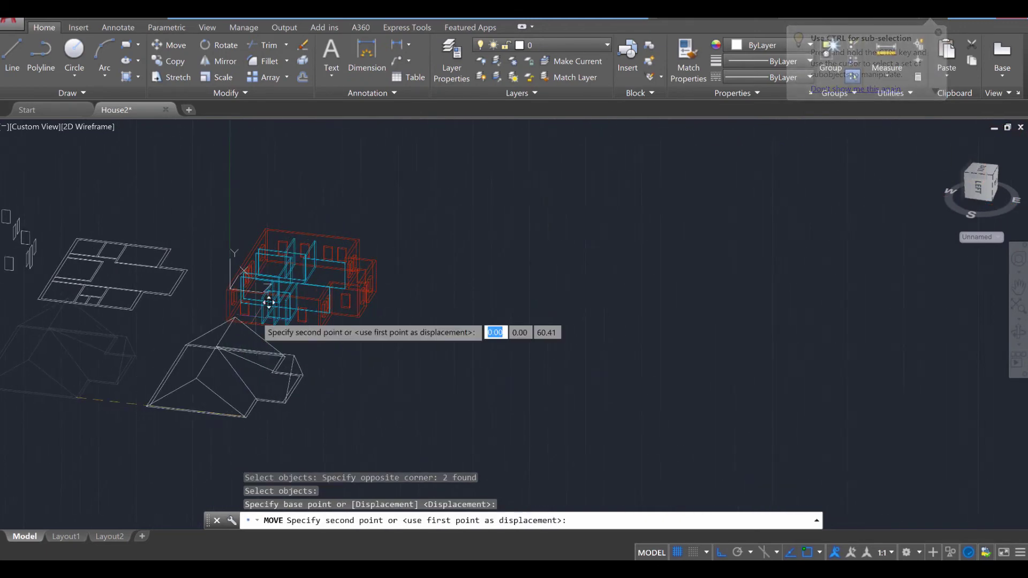
scroll(268, 302, "up", 8)
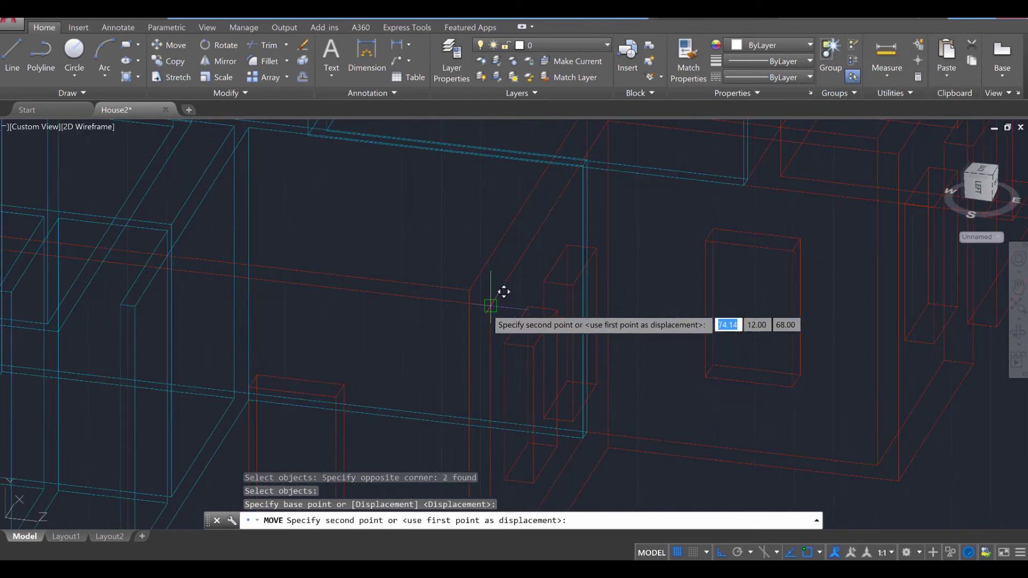
key("Escape")
scroll(485, 328, "down", 5)
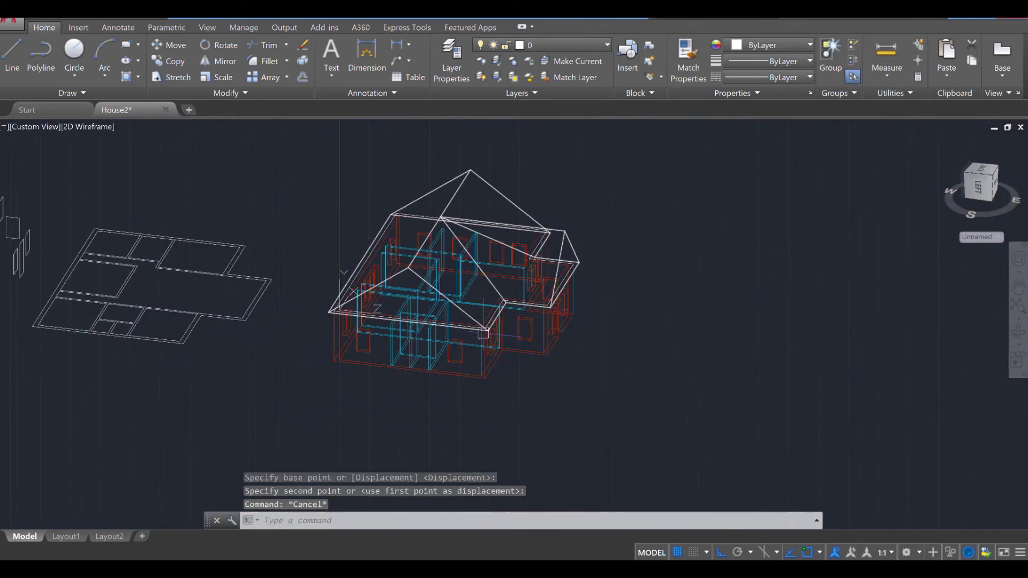
key("Escape")
key("Escape")
middle_click_drag(484, 333, 538, 330, "shift")
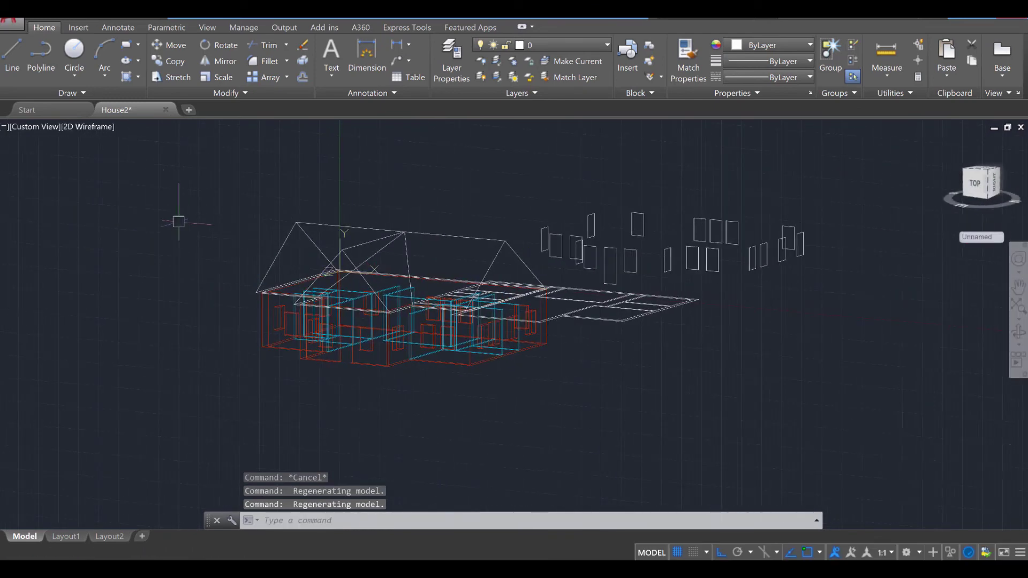
Step: Switch the viewport to the Shaded visual style and inspect the red-walled house from several angles
left_click(89, 126)
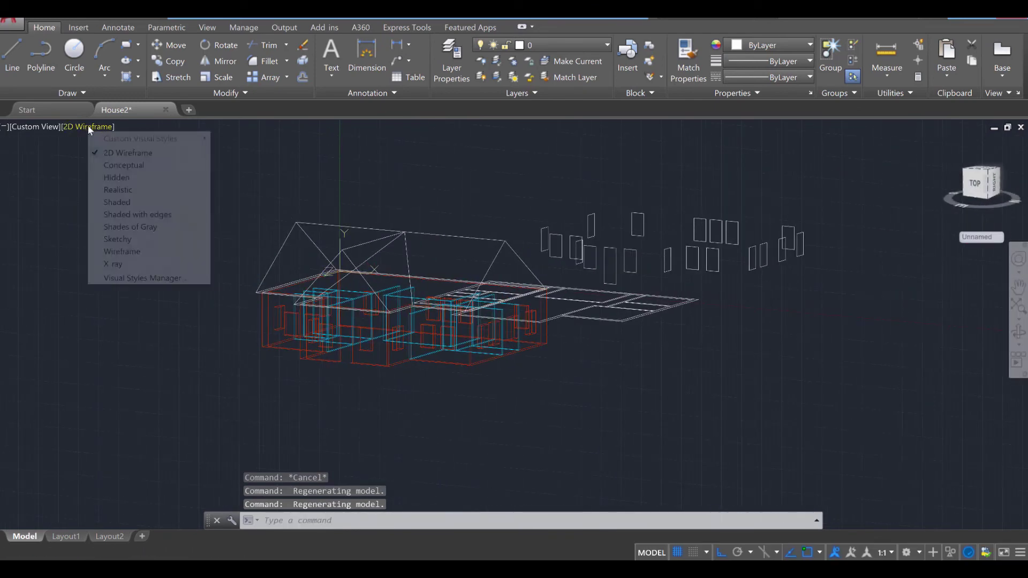
left_click(115, 201)
middle_click_drag(353, 308, 523, 252, "shift")
scroll(131, 326, "up", 3)
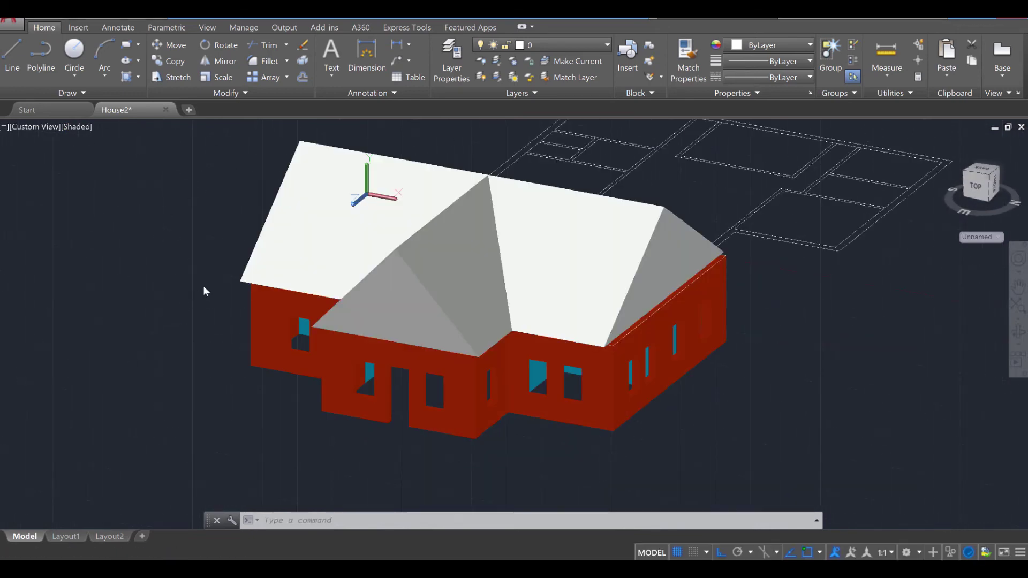
middle_click_drag(222, 283, 370, 241, "shift")
middle_click_drag(487, 234, 577, 275, "shift")
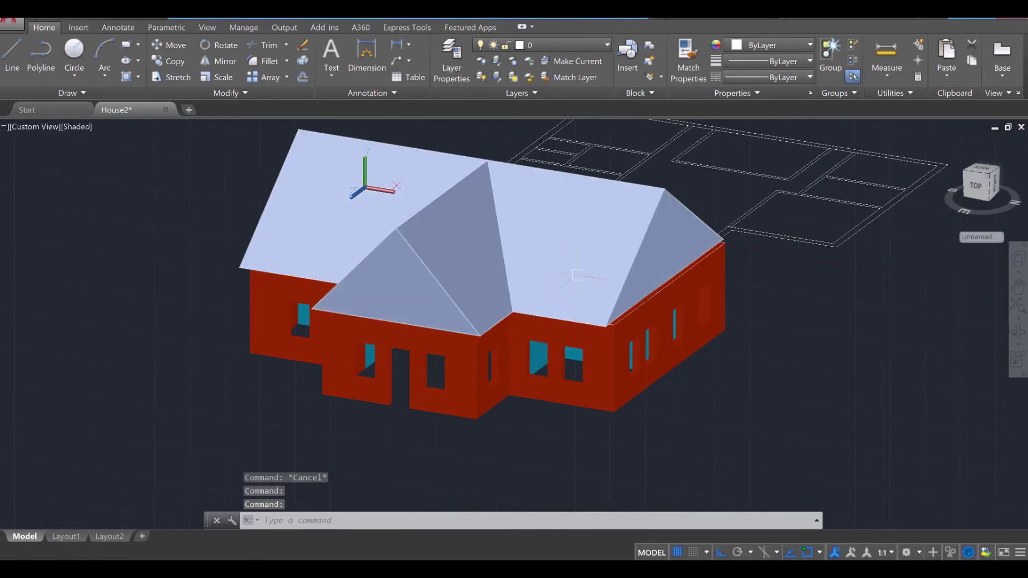
scroll(668, 257, "up", 3)
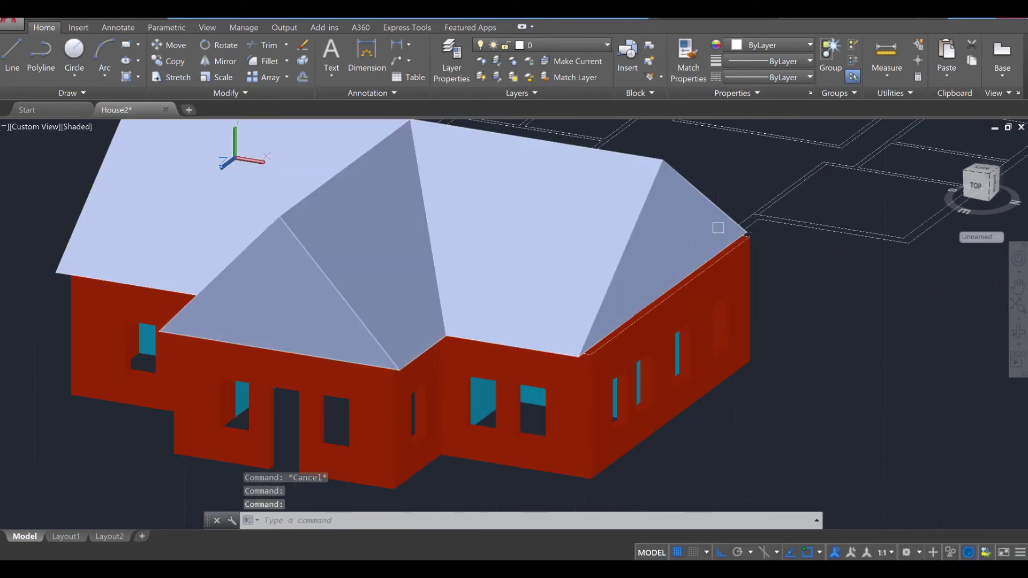
scroll(668, 236, "down", 3)
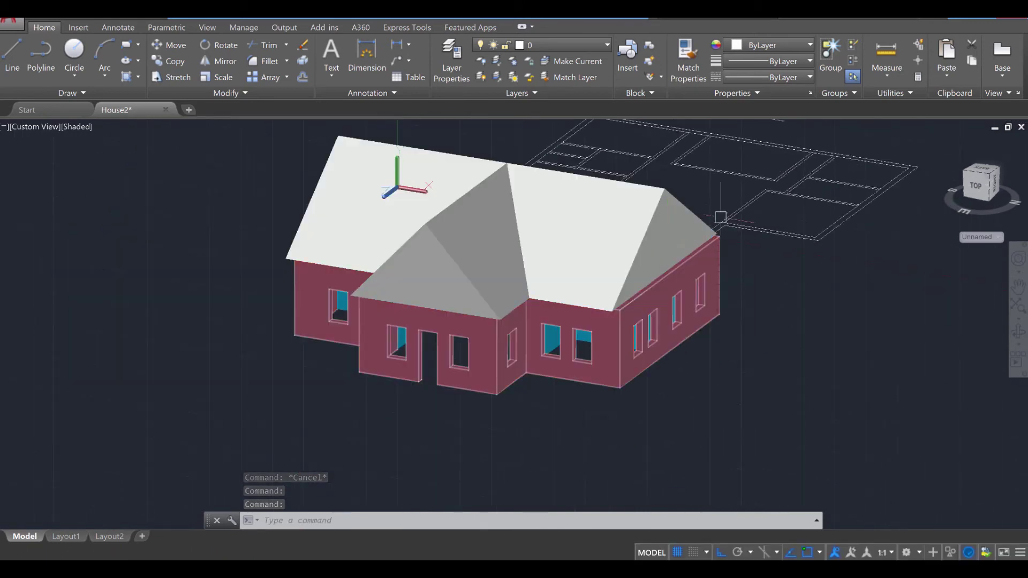
middle_click_drag(793, 257, 803, 281)
scroll(730, 348, "up", 2)
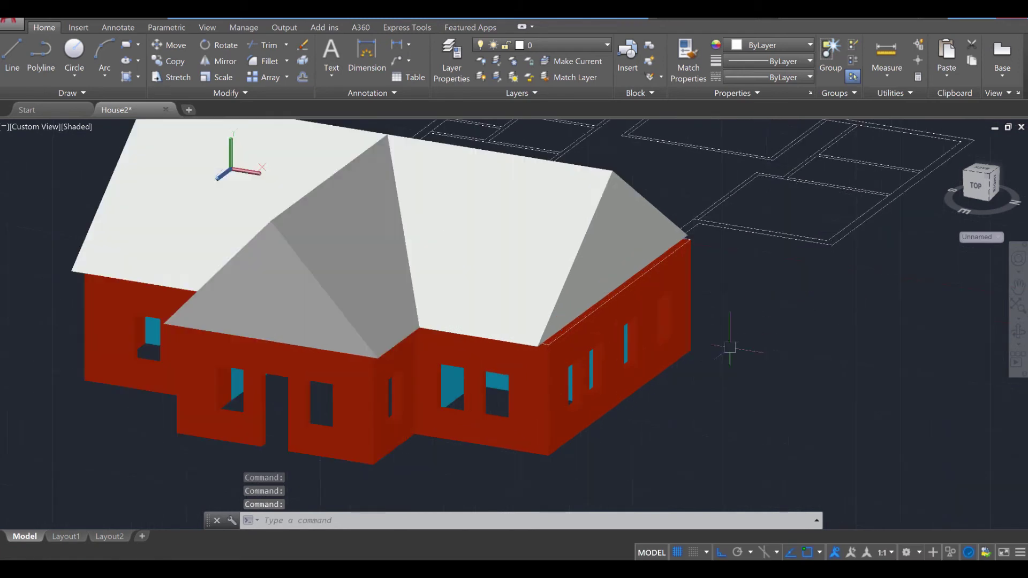
Step: Stretch the roof's right gable face 2 units outward so it overhangs the end wall
left_click(626, 232)
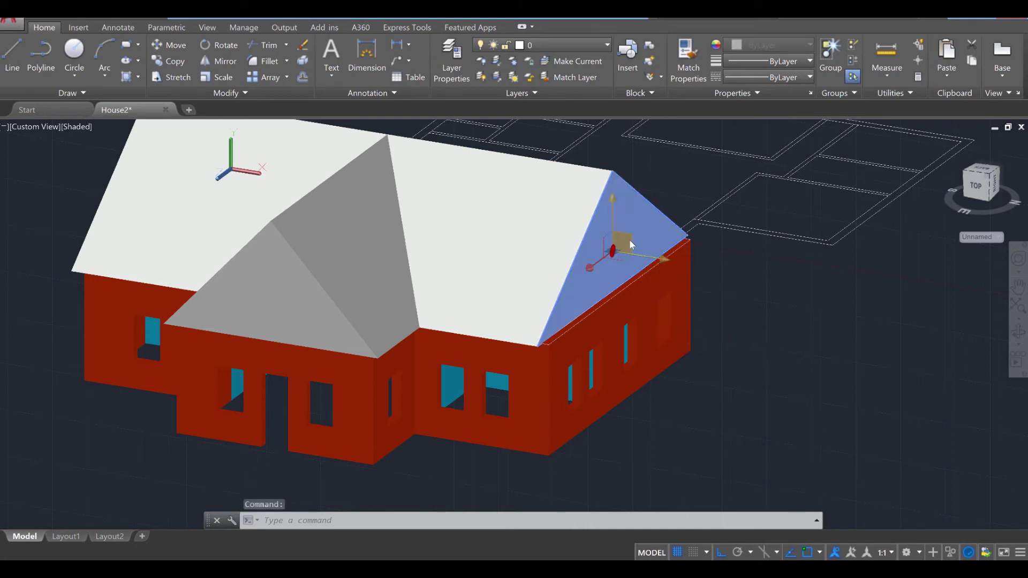
left_click(664, 260)
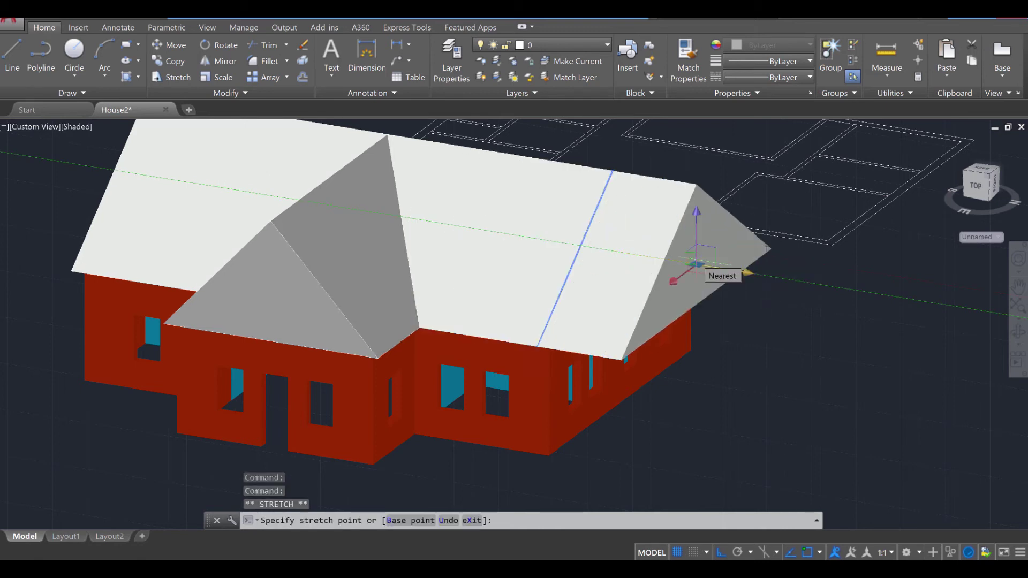
type("2")
key("Return")
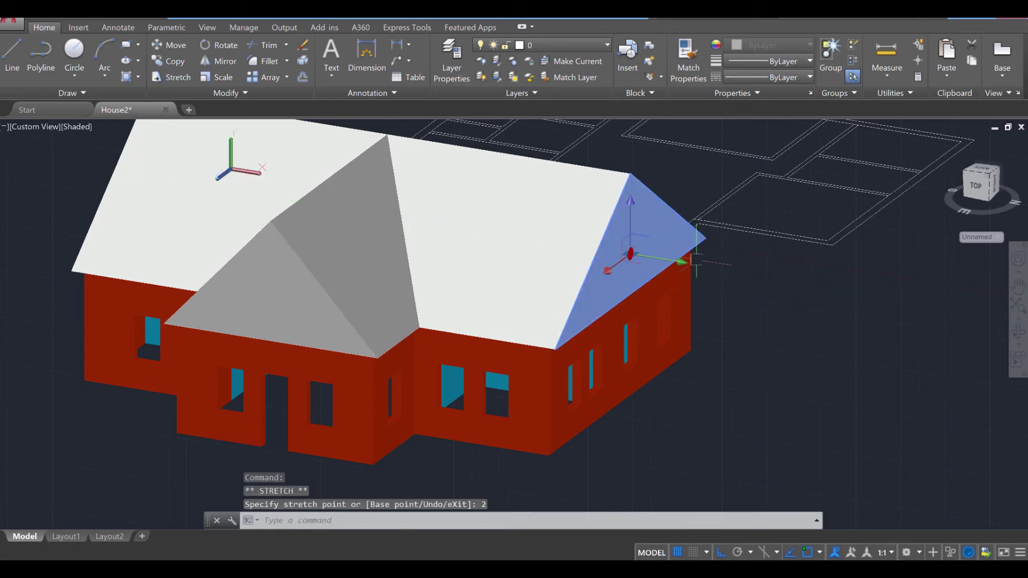
key("Escape")
key("Escape")
key("Escape")
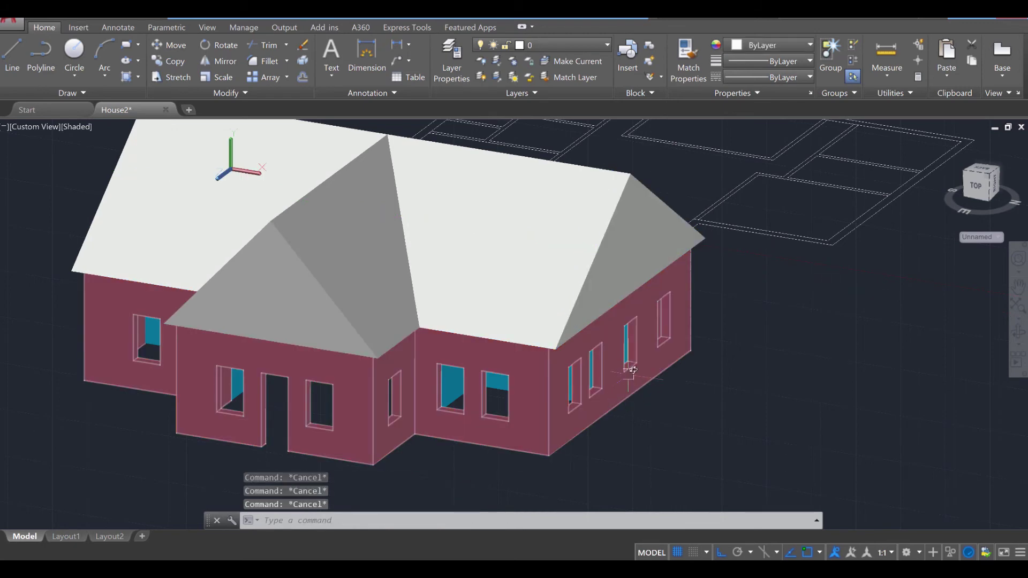
middle_click_drag(627, 393, 563, 381, "shift")
middle_click_drag(420, 337, 503, 252, "shift")
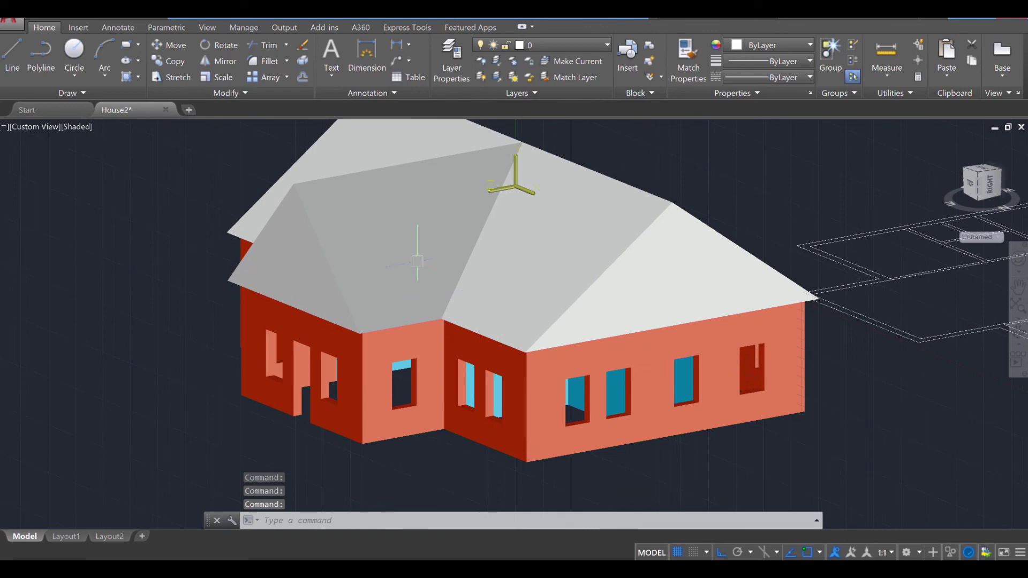
Step: Assign the roof solid to the Roof layer so it displays brown above the walls
key("Escape")
key("Escape")
left_click(417, 262)
left_click(540, 47)
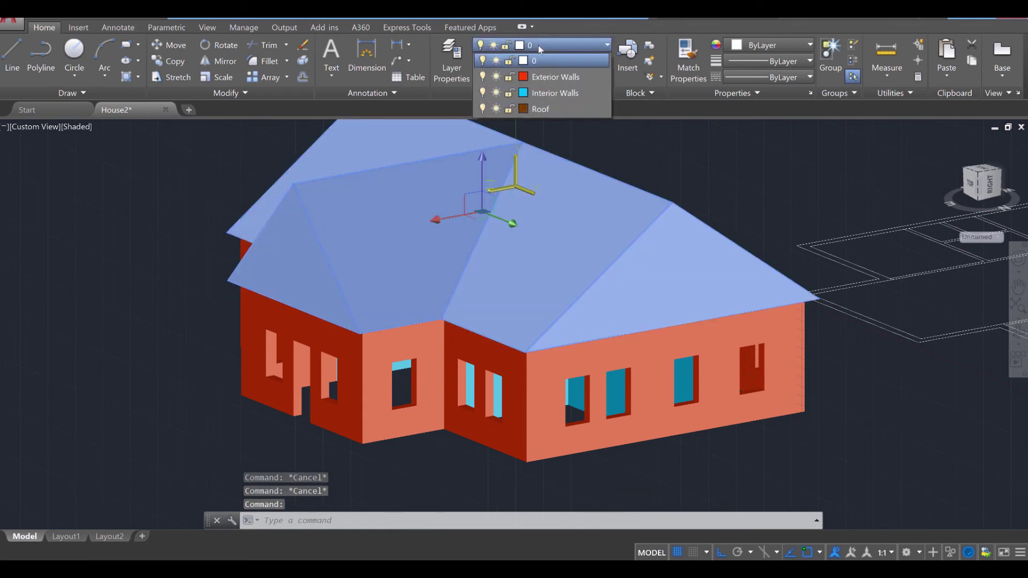
left_click(548, 107)
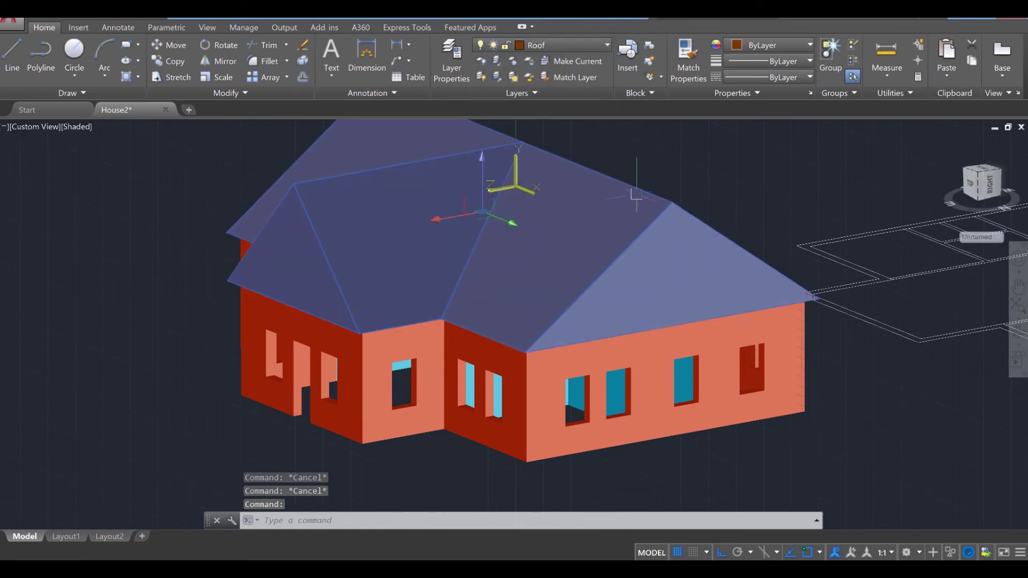
key("Escape")
scroll(796, 328, "down", 3)
middle_click_drag(796, 328, 535, 375, "shift")
scroll(677, 326, "up", 3)
scroll(458, 358, "up", 3)
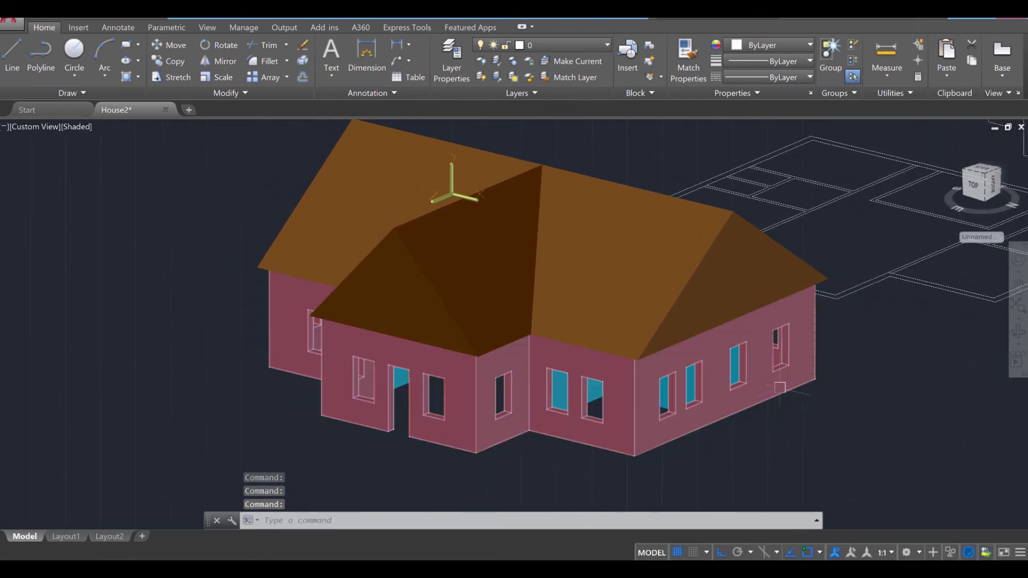